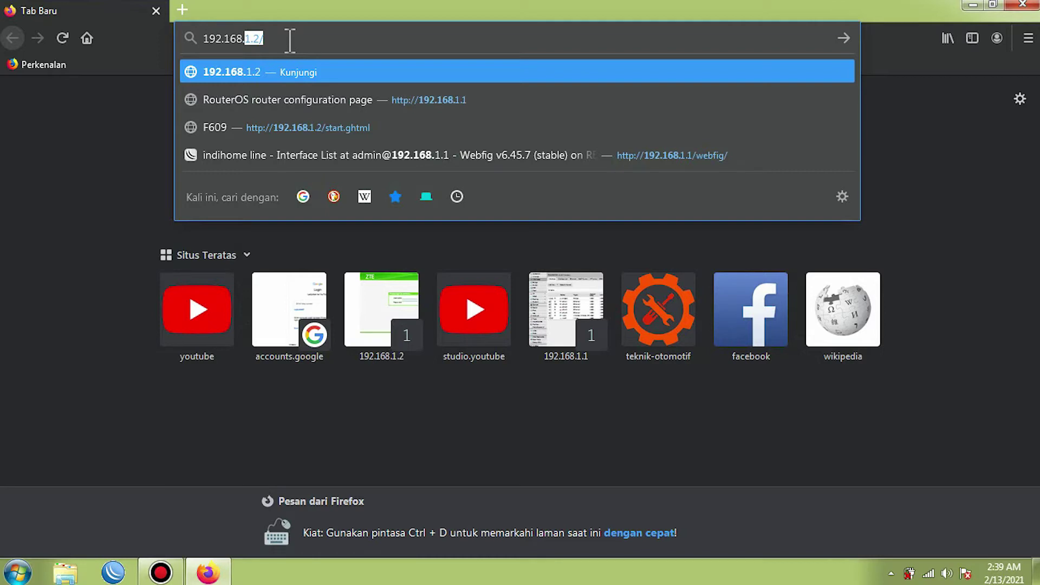
Log in to the router at 192.168.1.2 as admin with the router password, declining Firefox's password save.
{"action": "key", "text": "Return"}
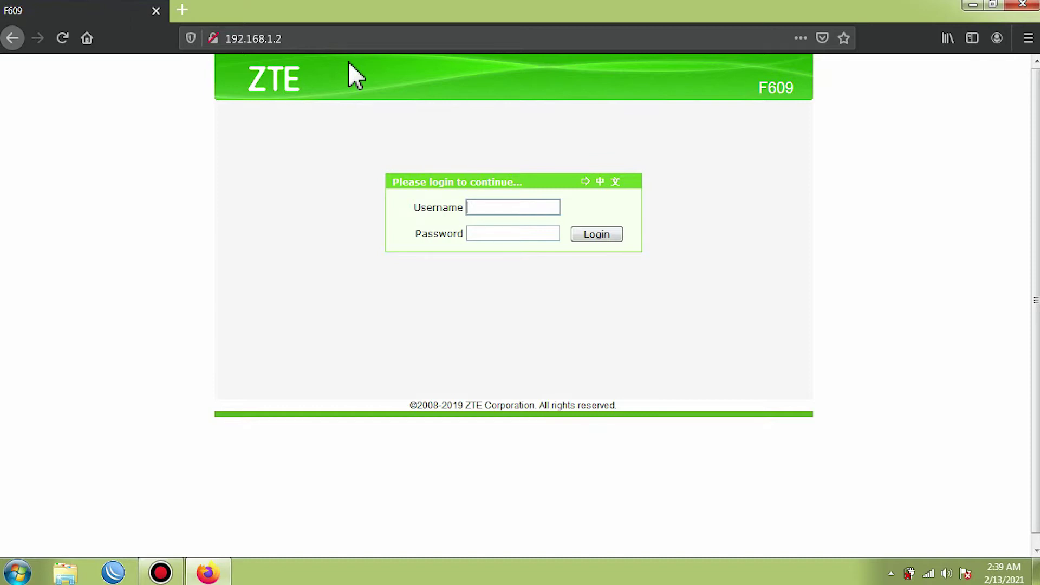
{"action": "key", "text": "Tab"}
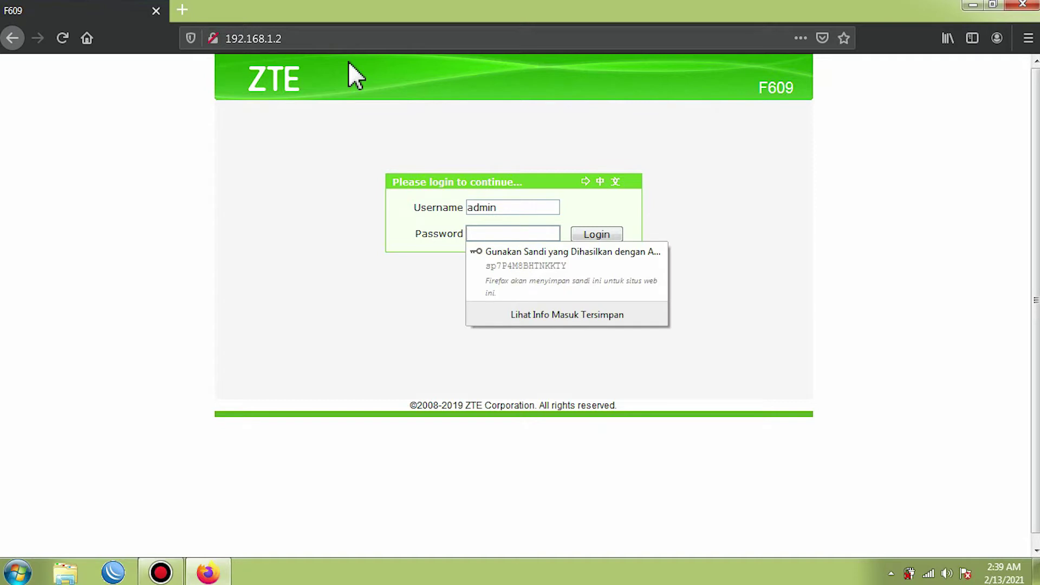
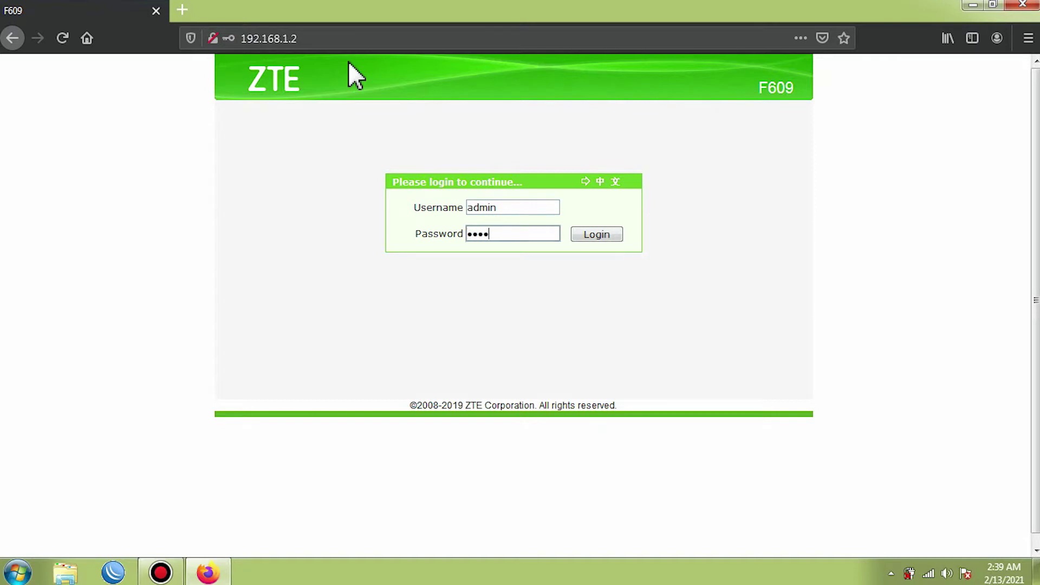
{"action": "left_click", "coordinate": [598, 234]}
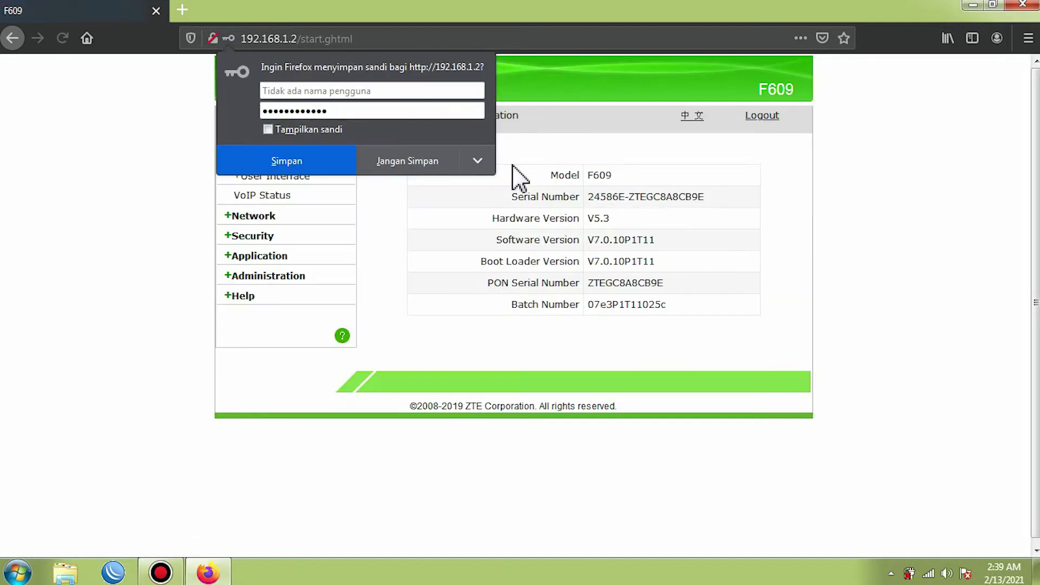
{"action": "left_click", "coordinate": [407, 158]}
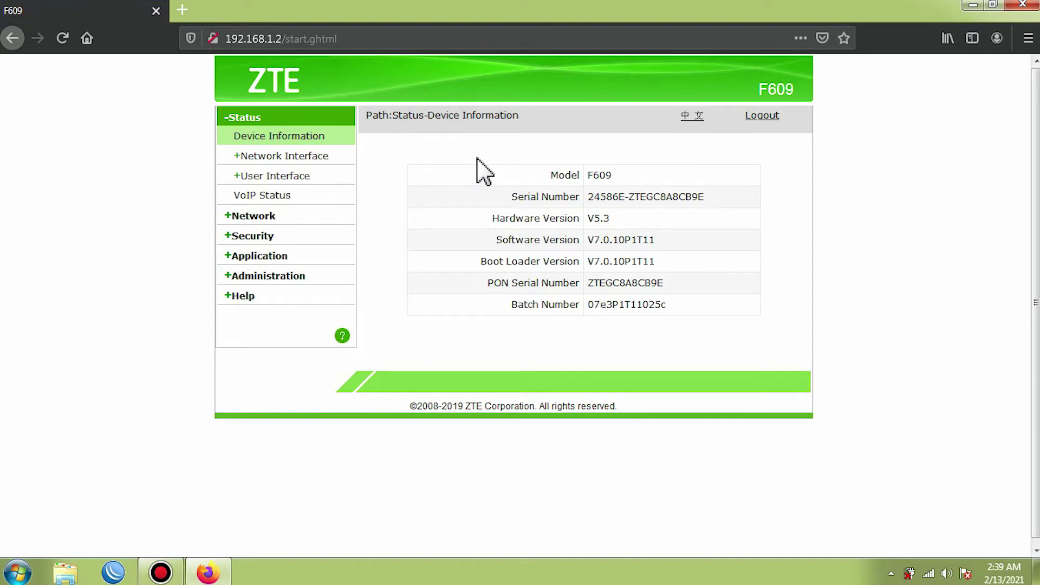
Go to Network > WLAN > Basic and expand the wireless Mode options.
{"action": "left_click", "coordinate": [275, 217]}
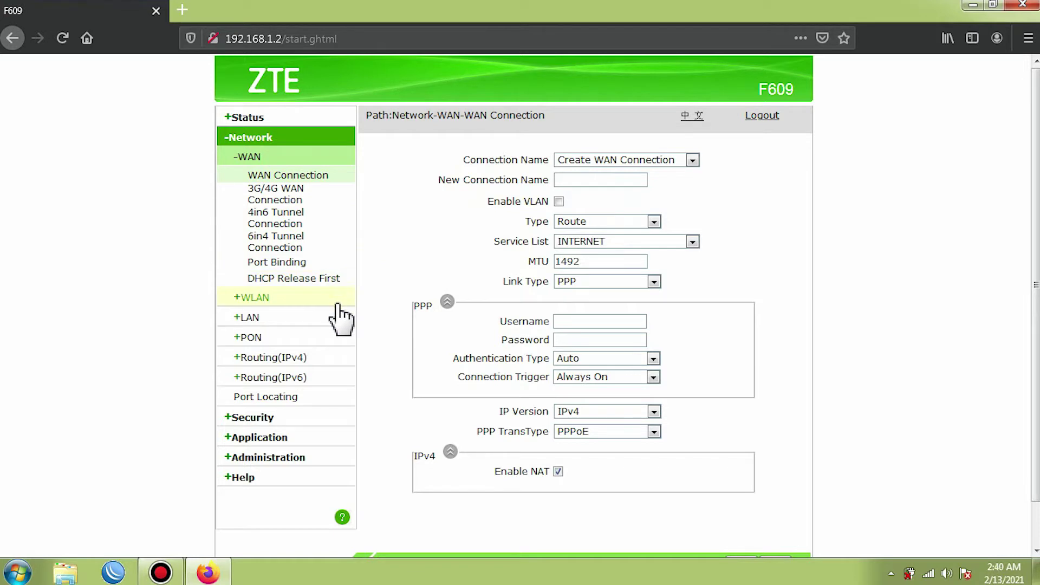
{"action": "left_click", "coordinate": [261, 298]}
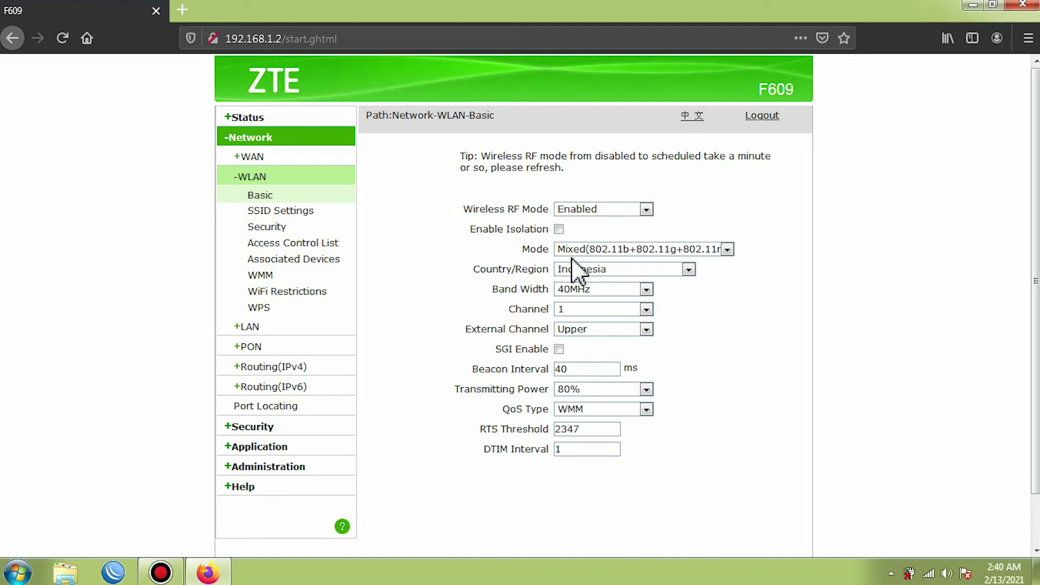
{"action": "left_click", "coordinate": [577, 251]}
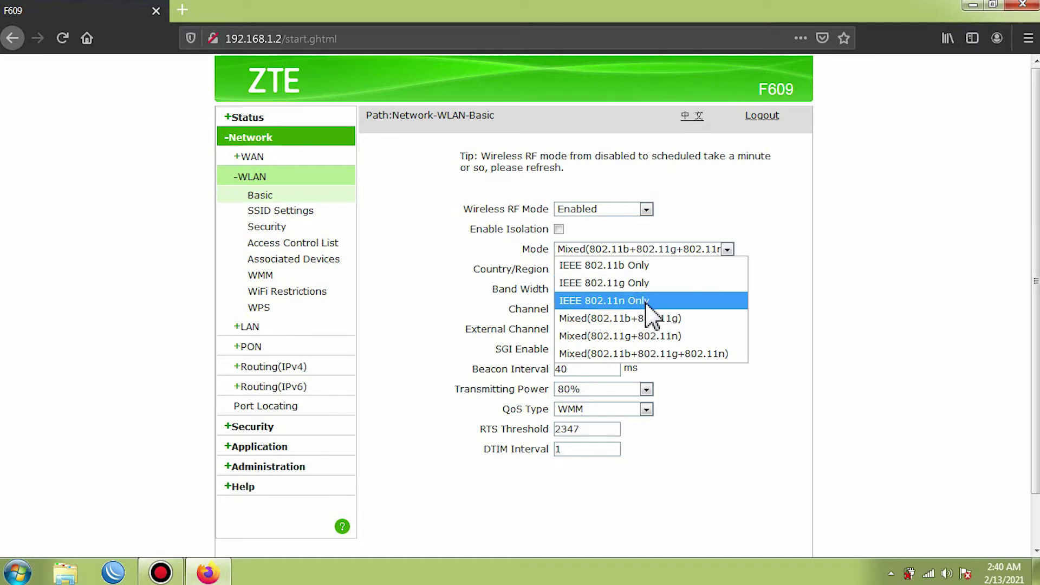
Set Mode to IEEE 802.11n Only, keep Indonesia as region, and set Band Width to 20MHz.
{"action": "left_click", "coordinate": [646, 301]}
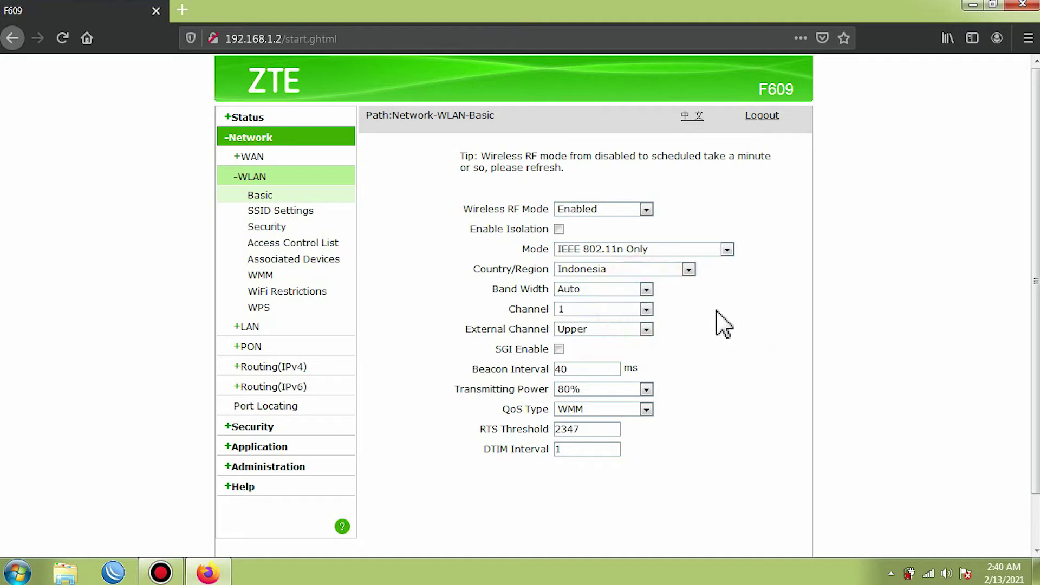
{"action": "left_click", "coordinate": [631, 271]}
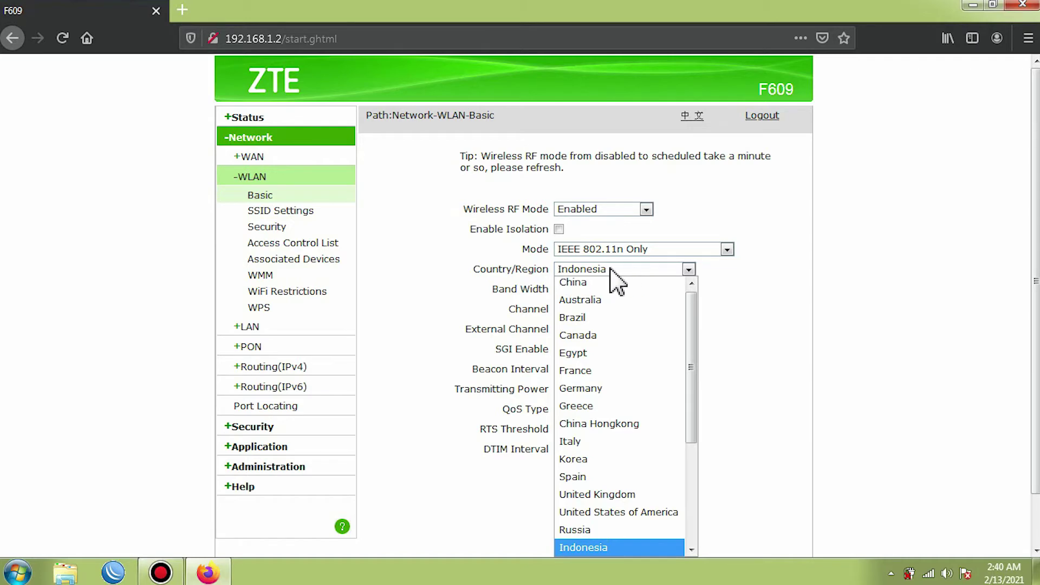
{"action": "mouse_move", "coordinate": [691, 312]}
{"action": "left_mouse_down"}
{"action": "mouse_move", "coordinate": [704, 448]}
{"action": "mouse_move", "coordinate": [690, 295]}
{"action": "left_mouse_up"}
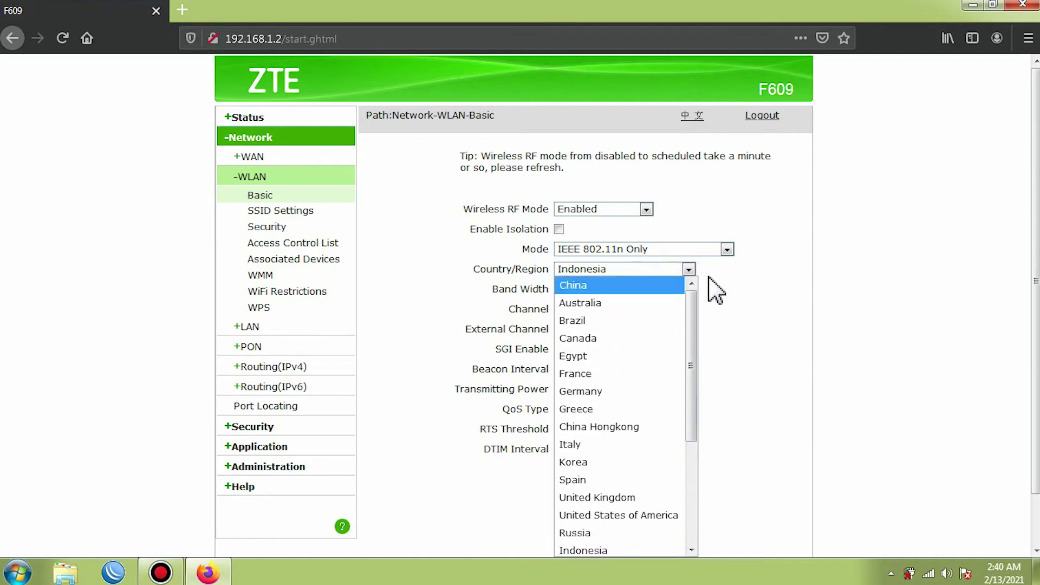
{"action": "left_click_drag", "start_coordinate": [693, 324], "coordinate": [692, 413]}
{"action": "left_click", "coordinate": [624, 463]}
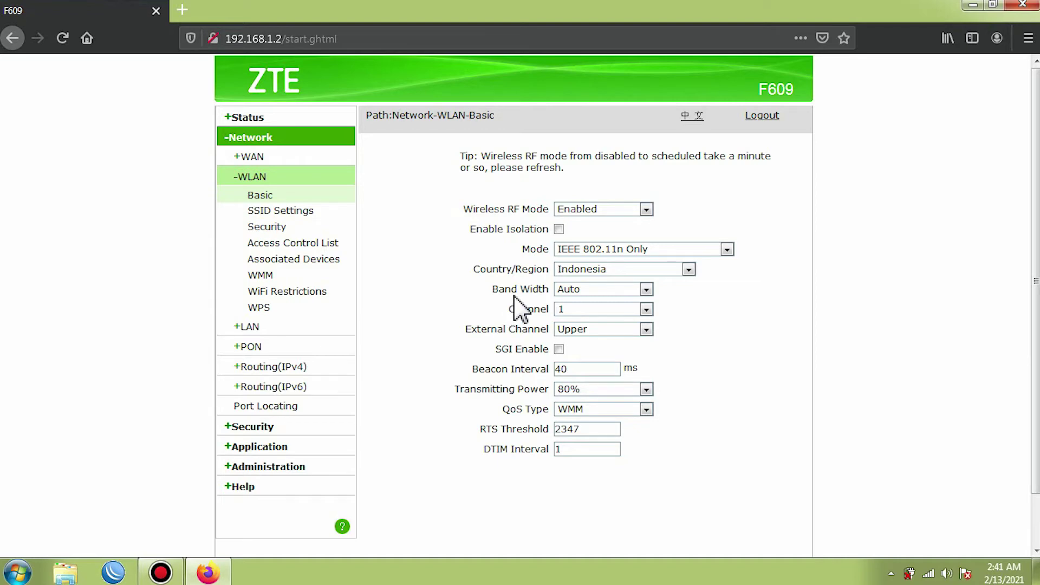
{"action": "left_click", "coordinate": [598, 290]}
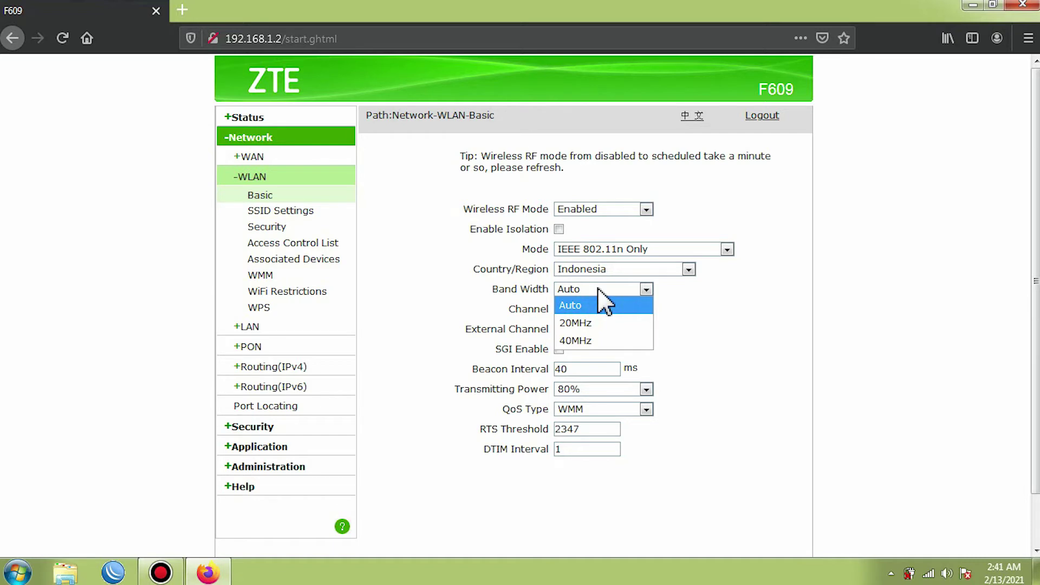
{"action": "left_click", "coordinate": [591, 323]}
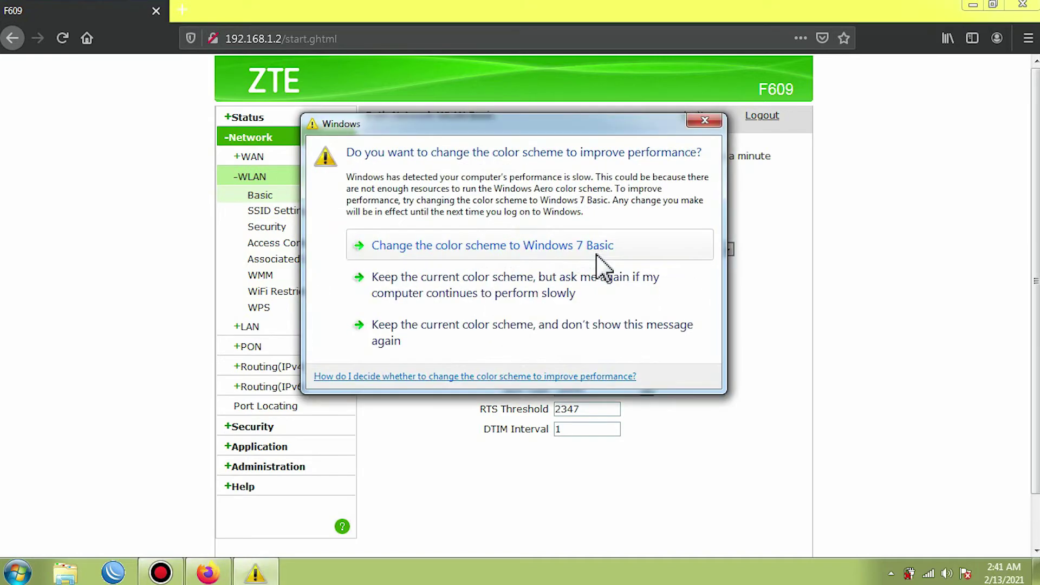
{"action": "left_click", "coordinate": [704, 120]}
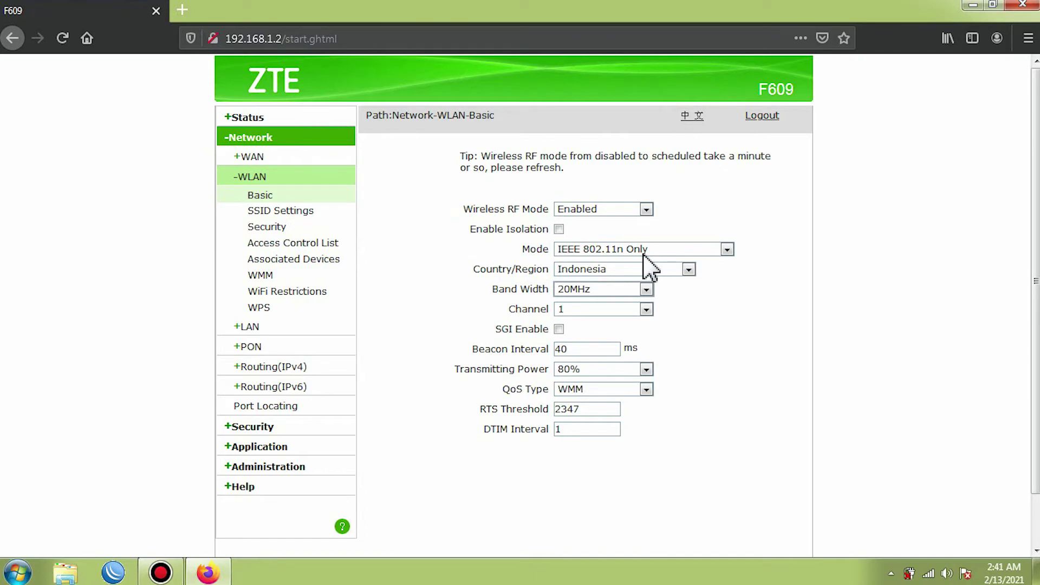
Set the wireless Channel to Auto and change Beacon Interval from 40 to 100 ms.
{"action": "left_click", "coordinate": [631, 309]}
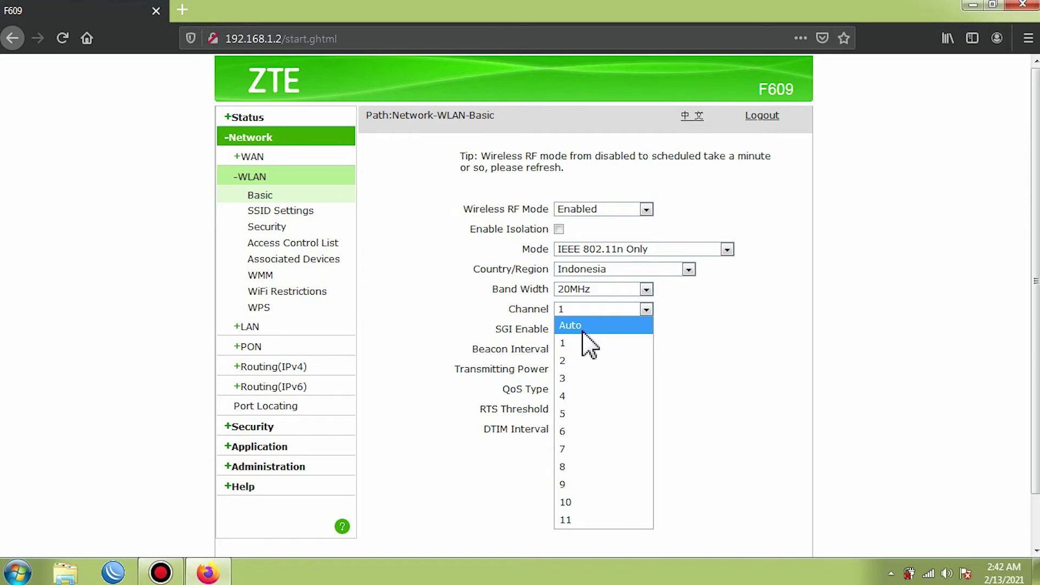
{"action": "left_click", "coordinate": [576, 523]}
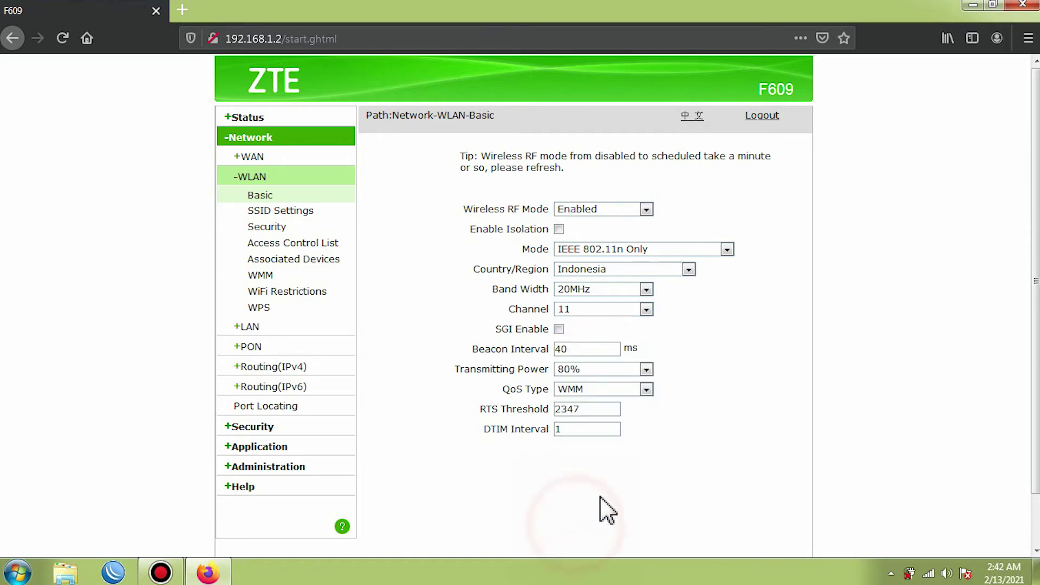
{"action": "left_click", "coordinate": [644, 309]}
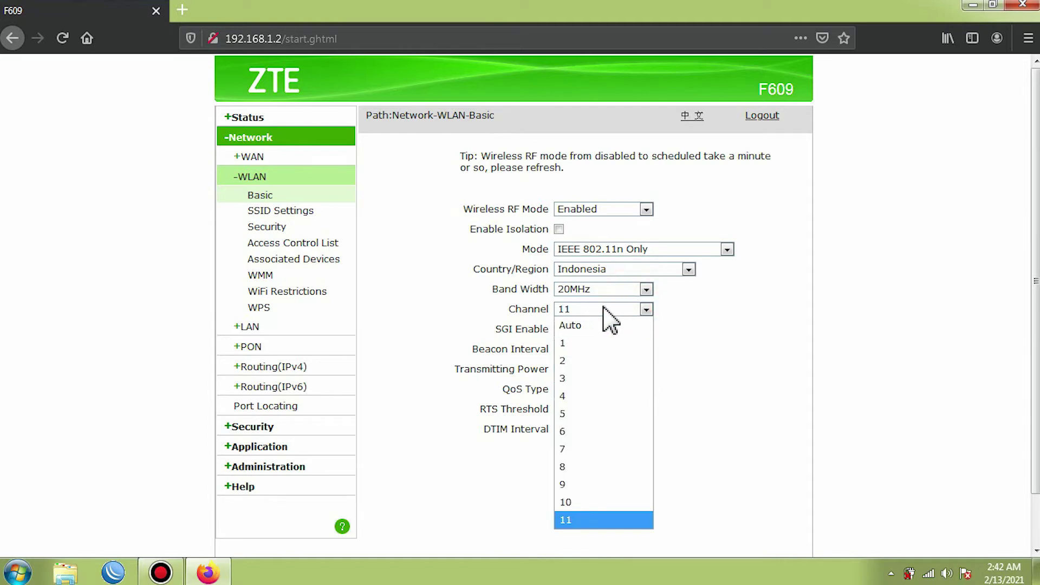
{"action": "left_click", "coordinate": [600, 327]}
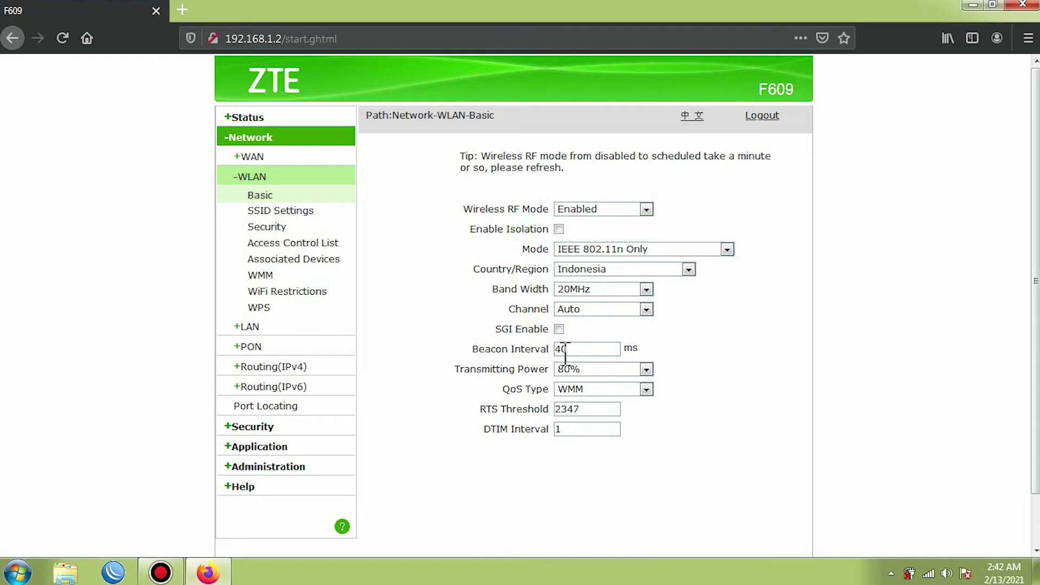
{"action": "left_click_drag", "start_coordinate": [578, 350], "coordinate": [532, 352]}
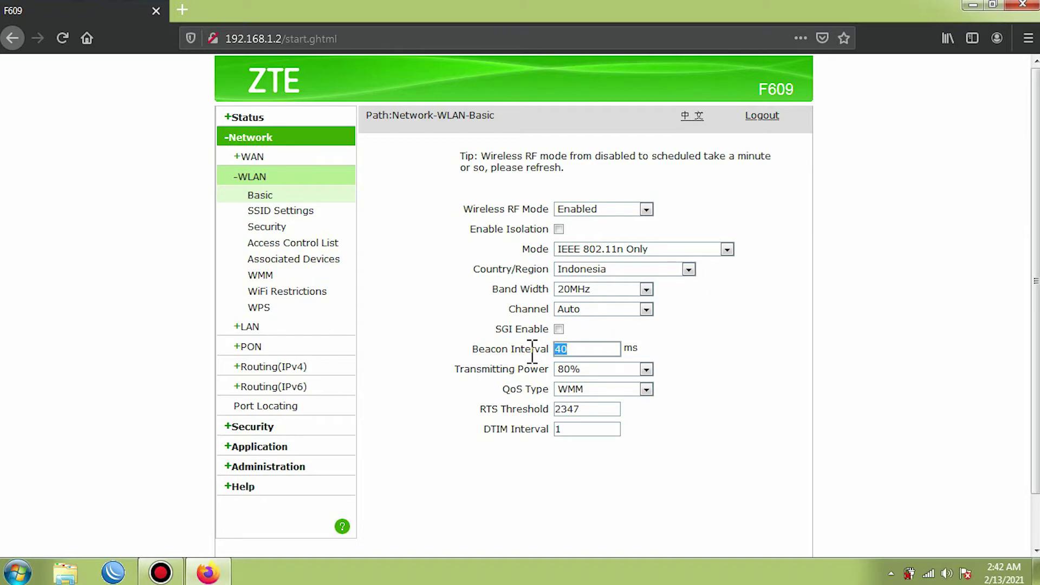
{"action": "type", "text": "100"}
Review the transmitting power options and leave power at 80%.
{"action": "left_click", "coordinate": [618, 369]}
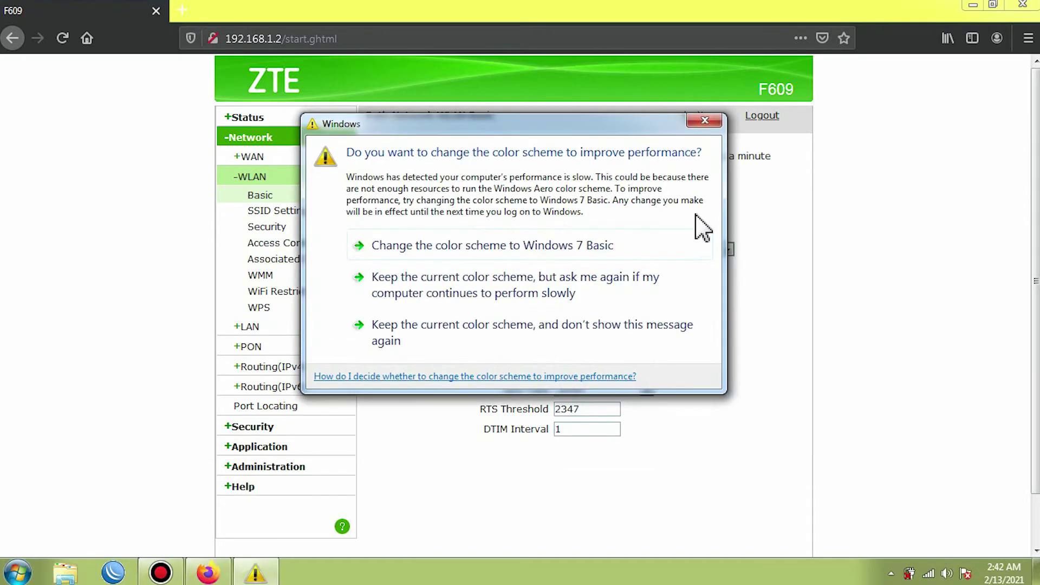
{"action": "left_click", "coordinate": [706, 127]}
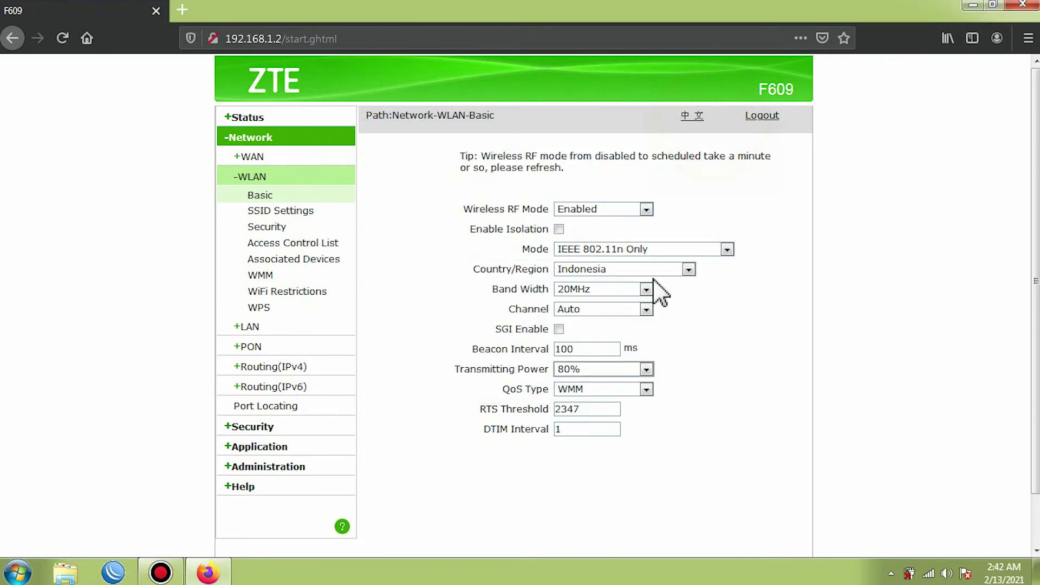
{"action": "left_click", "coordinate": [634, 368]}
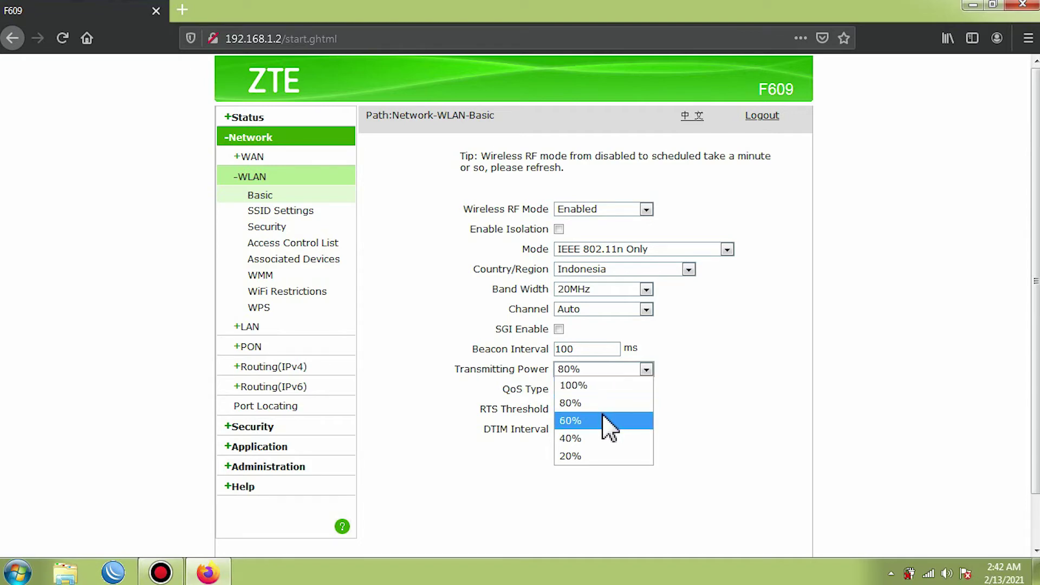
{"action": "key", "text": "Escape"}
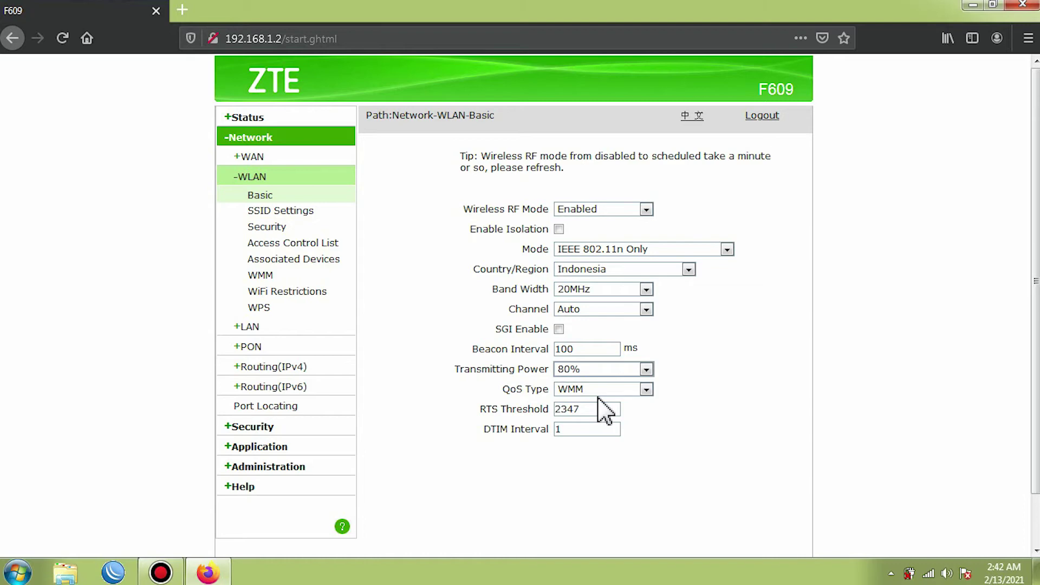
Set QoS Type to SSID and submit the WLAN Basic settings.
{"action": "left_click", "coordinate": [600, 389]}
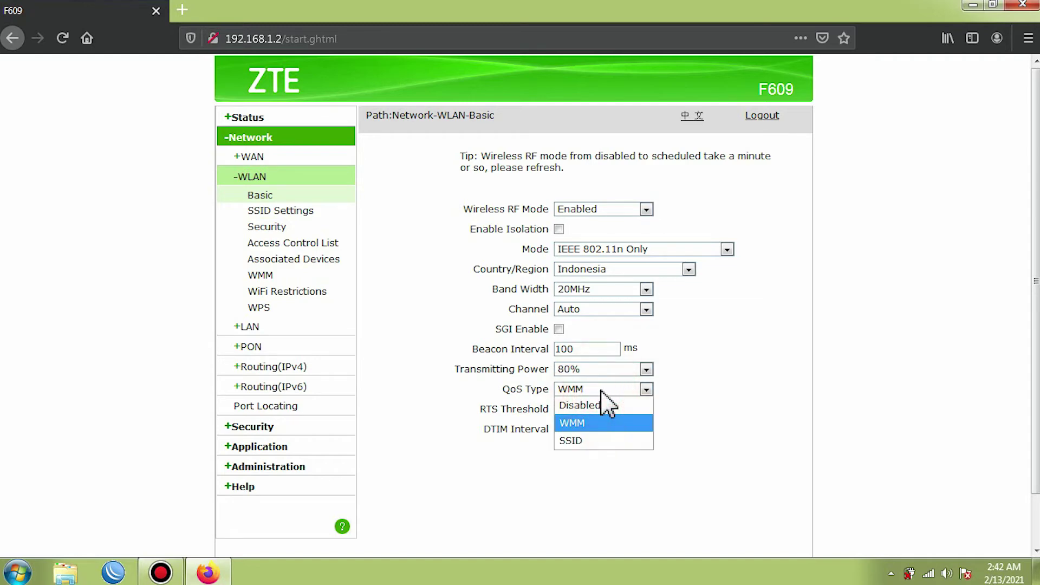
{"action": "left_click", "coordinate": [598, 440]}
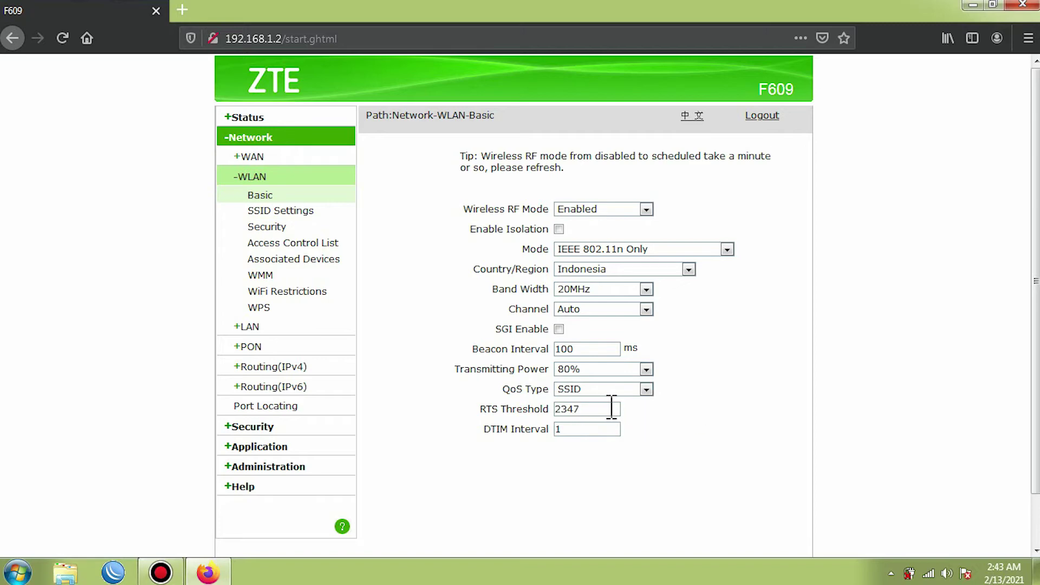
{"action": "scroll", "coordinate": [739, 427], "scroll_direction": "down", "scroll_amount": 2}
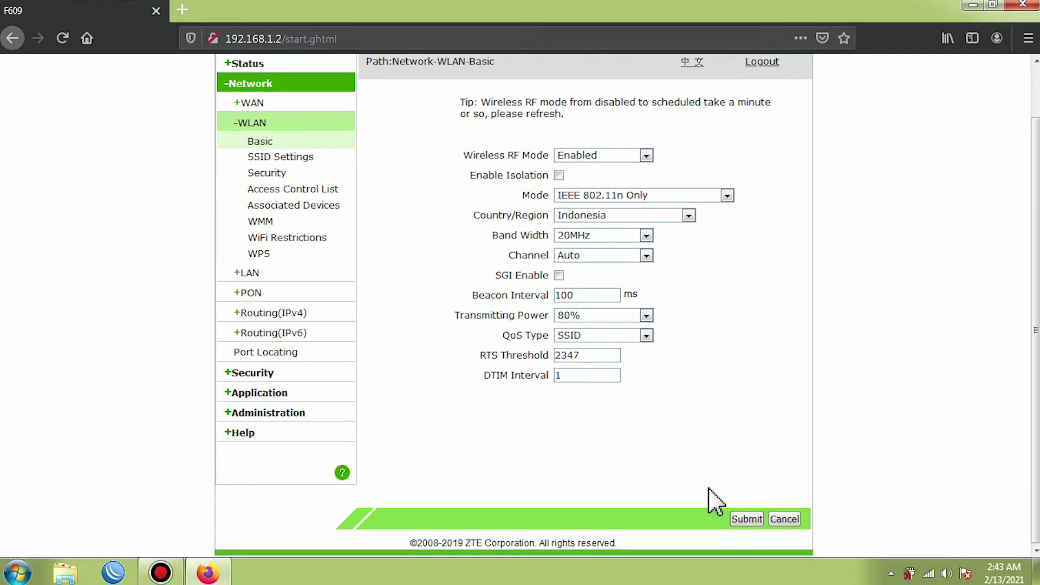
{"action": "left_click", "coordinate": [746, 520]}
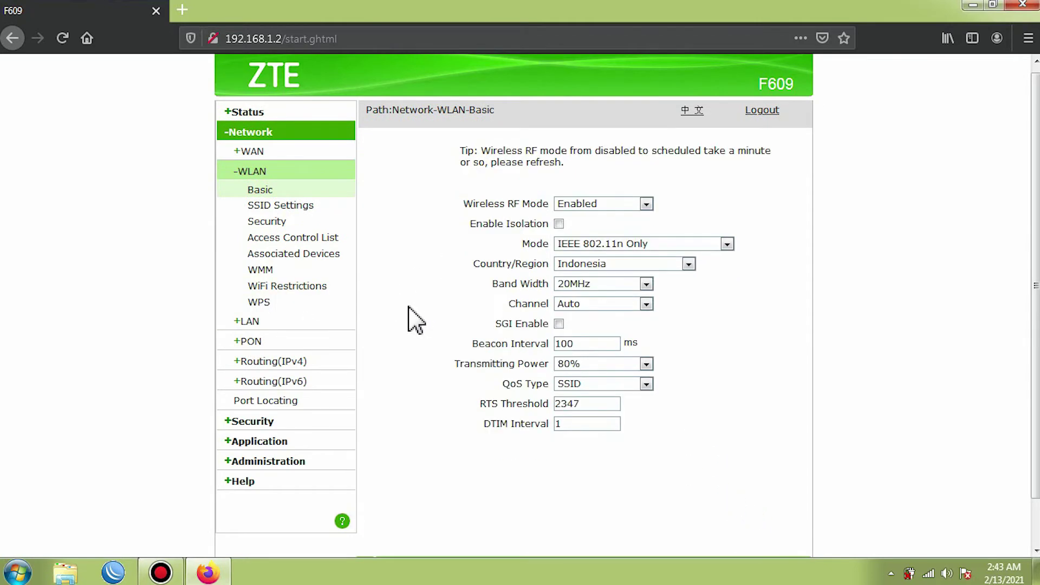
Open WLAN SSID Settings for SSID1 and leave its Priority at 0.
{"action": "left_click", "coordinate": [288, 210]}
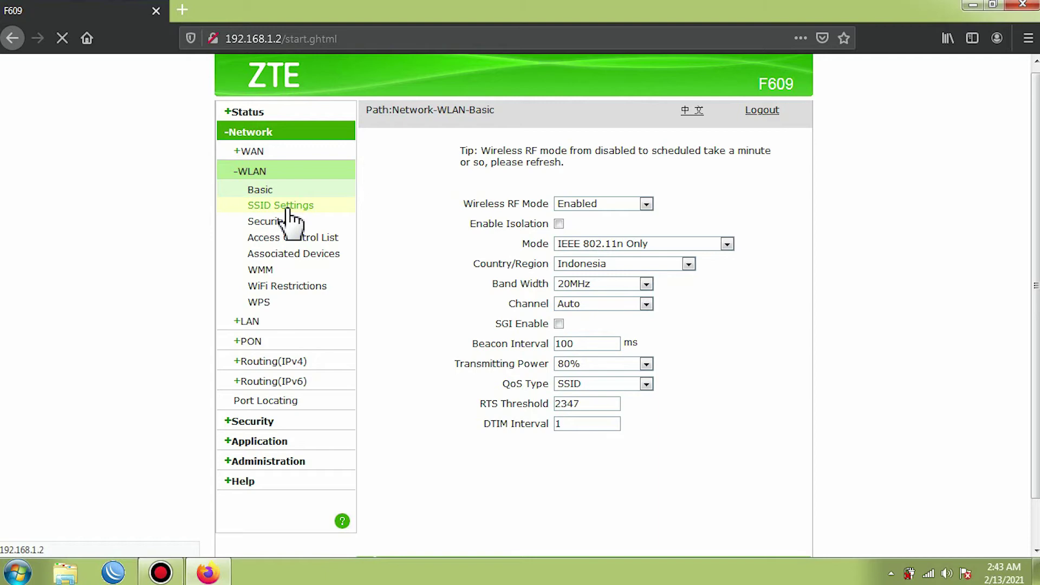
{"action": "left_click", "coordinate": [285, 207]}
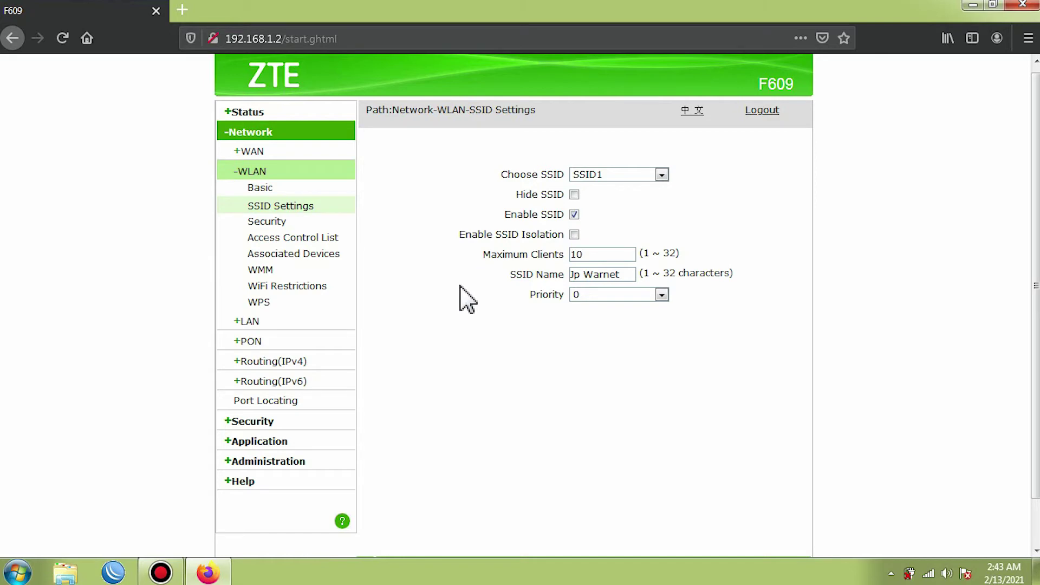
{"action": "left_click", "coordinate": [254, 205]}
{"action": "left_click", "coordinate": [597, 174]}
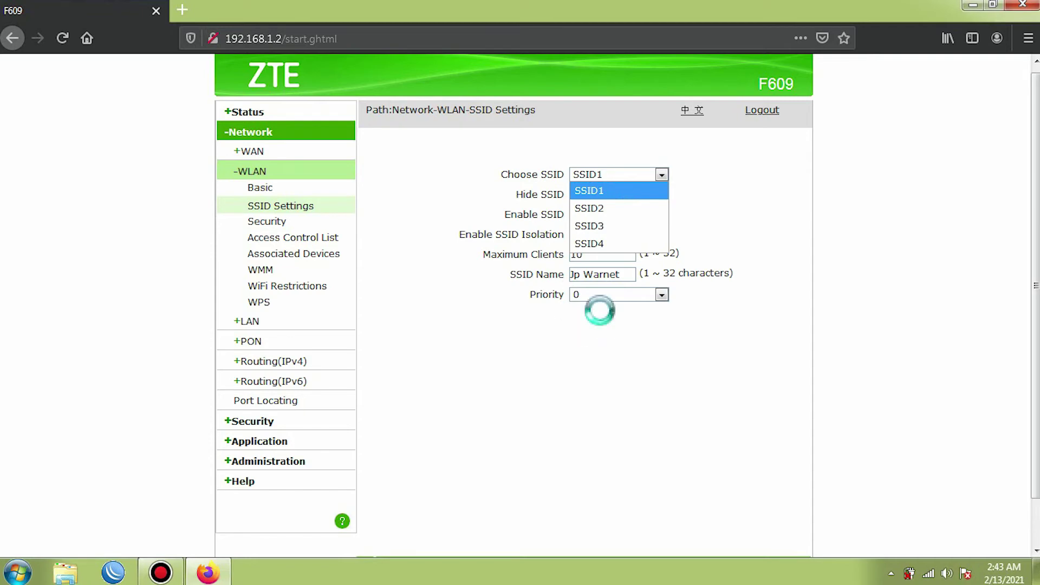
{"action": "left_click", "coordinate": [701, 131]}
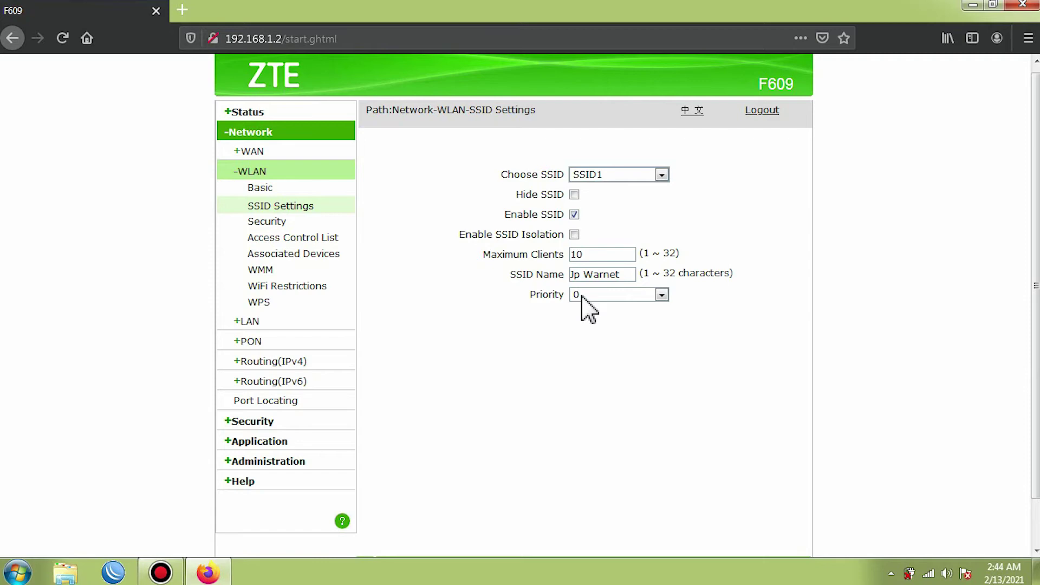
{"action": "left_click", "coordinate": [583, 295]}
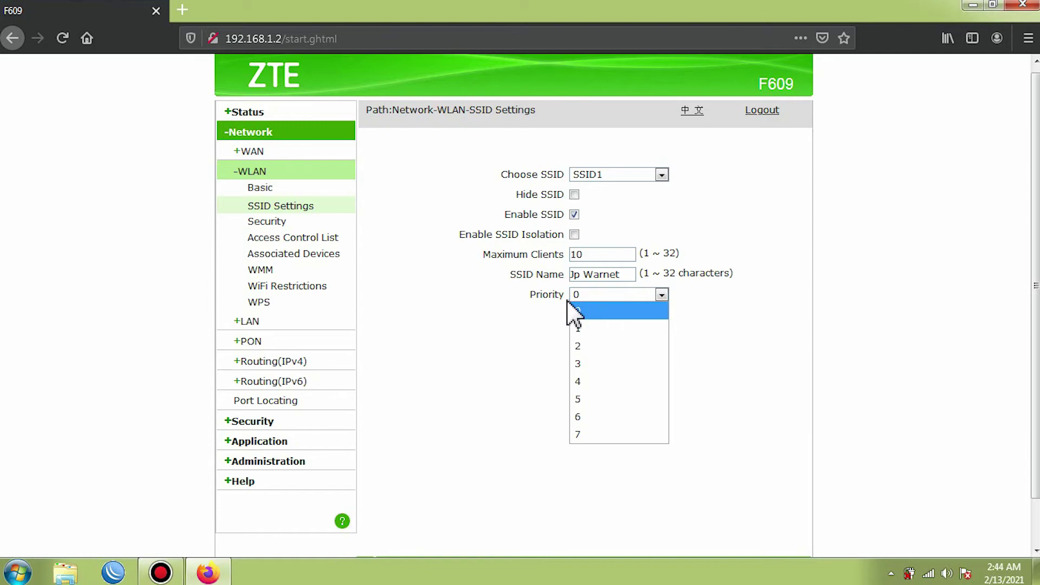
{"action": "left_click", "coordinate": [578, 311]}
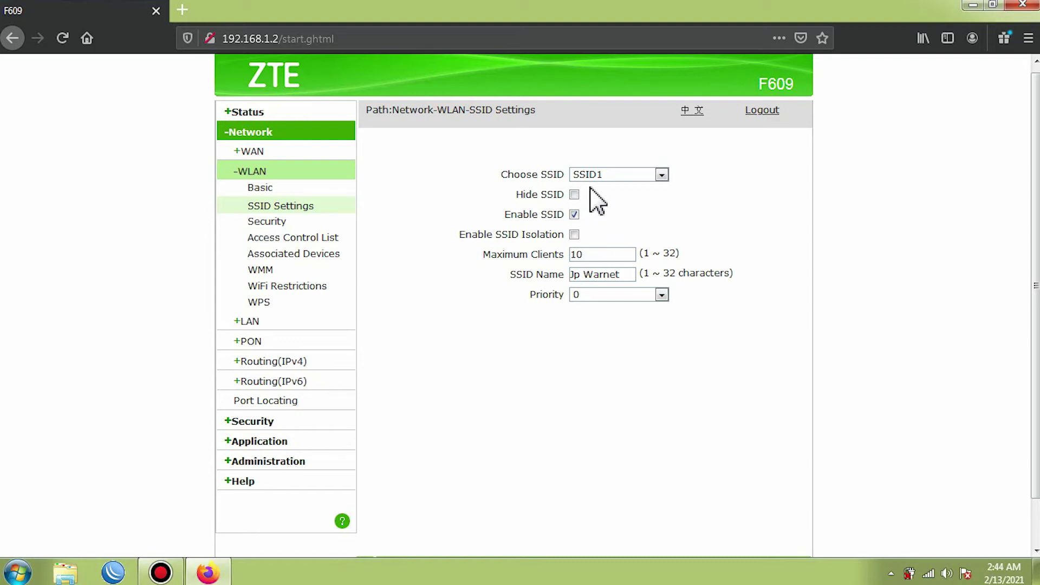
Confirm SSID2 is still disabled, switch back to SSID1, and show the Windows Wi-Fi list.
{"action": "left_click", "coordinate": [606, 174]}
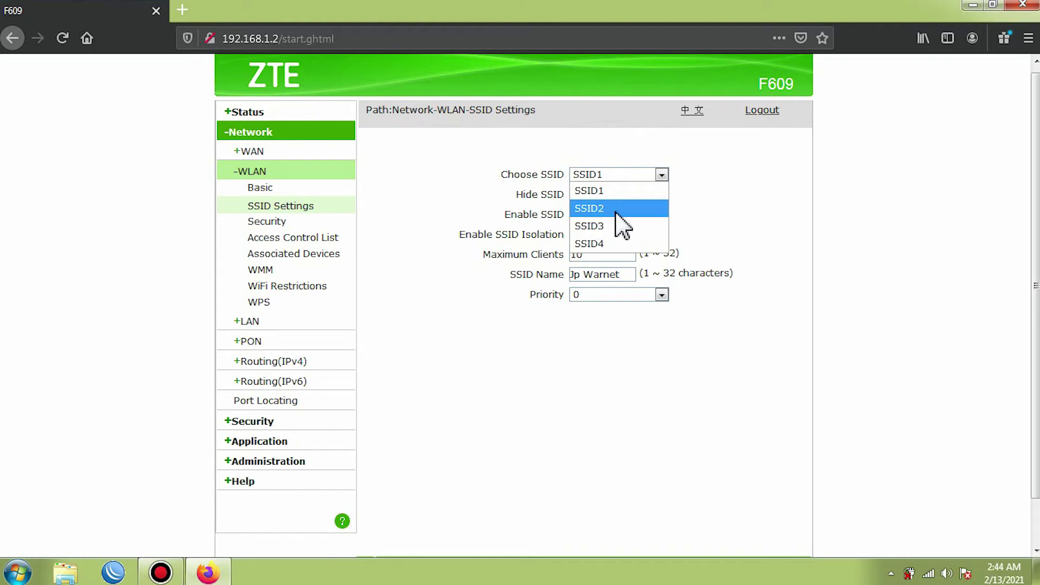
{"action": "left_click", "coordinate": [595, 207]}
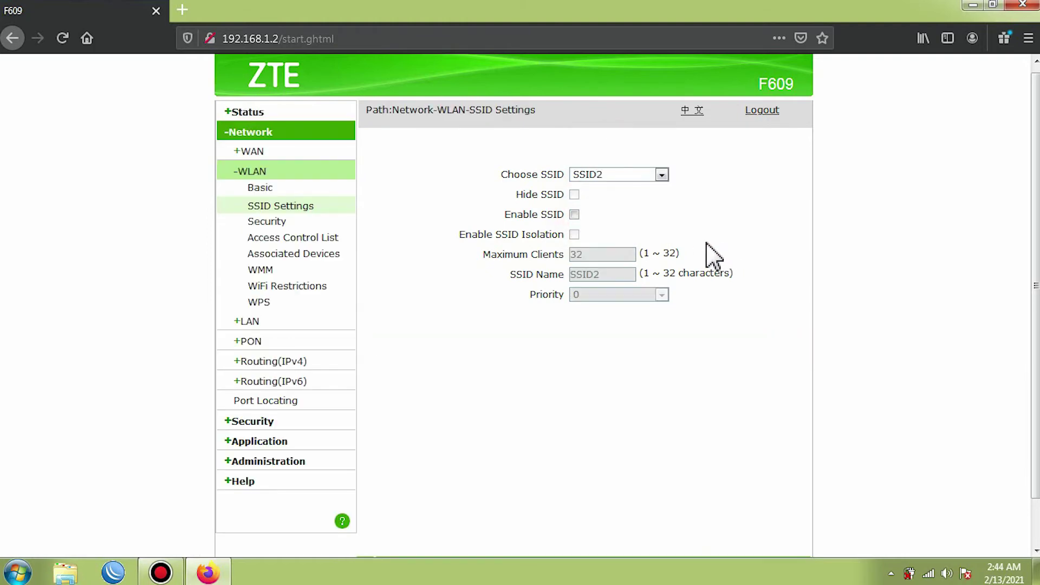
{"action": "left_click", "coordinate": [611, 174]}
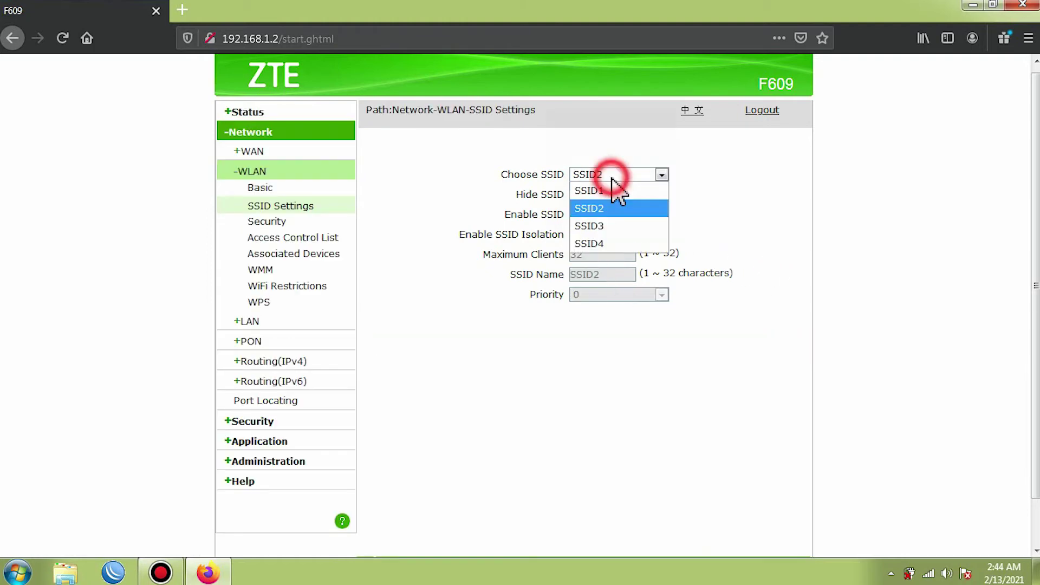
{"action": "left_click", "coordinate": [614, 189]}
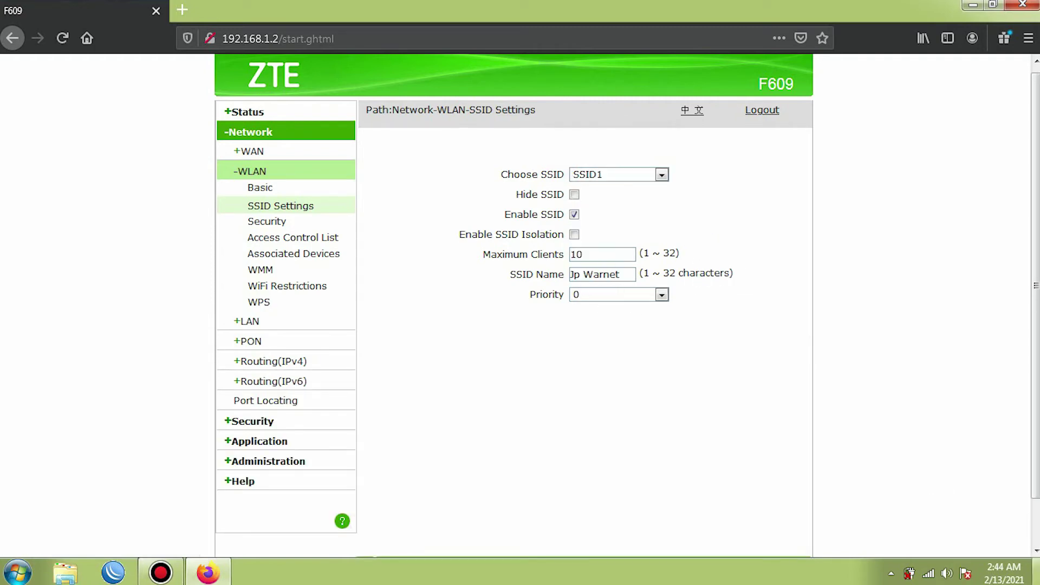
{"action": "left_click", "coordinate": [929, 573]}
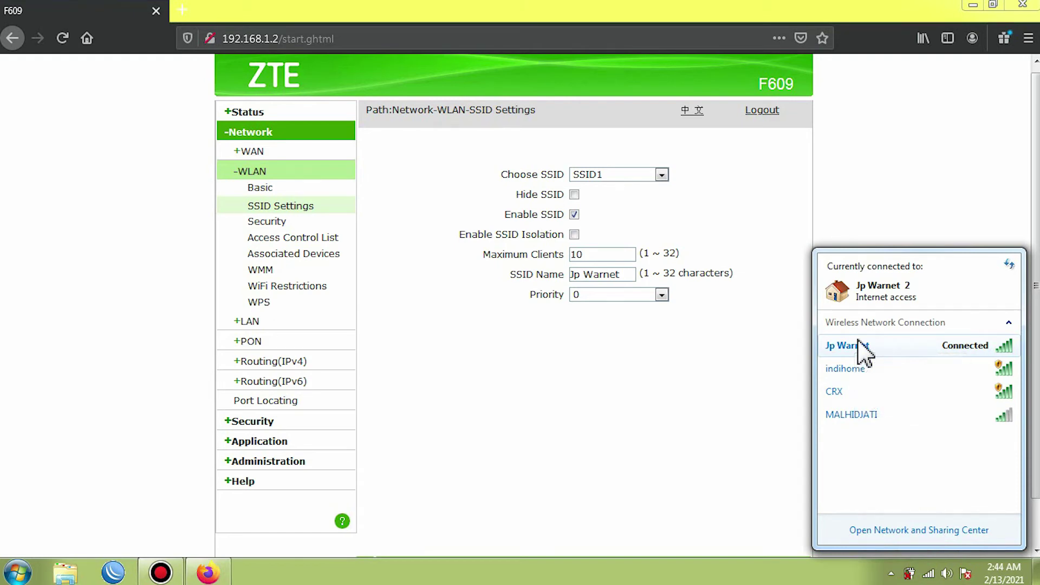
Close the Wi-Fi list showing only Jp Warnet, indihome, CRX and MALHIDJATI.
{"action": "mouse_move", "coordinate": [867, 370]}
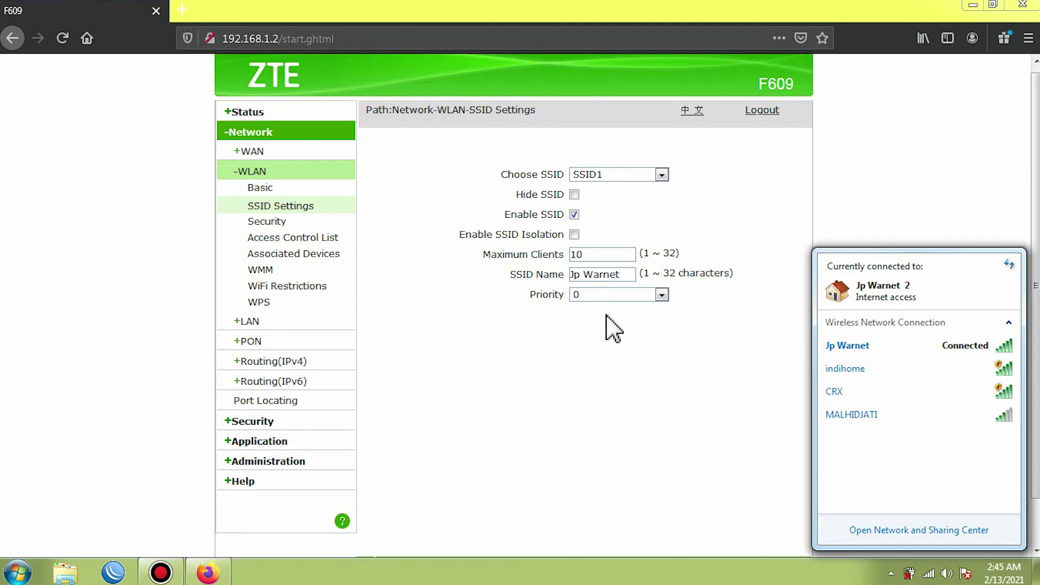
{"action": "left_click", "coordinate": [692, 110]}
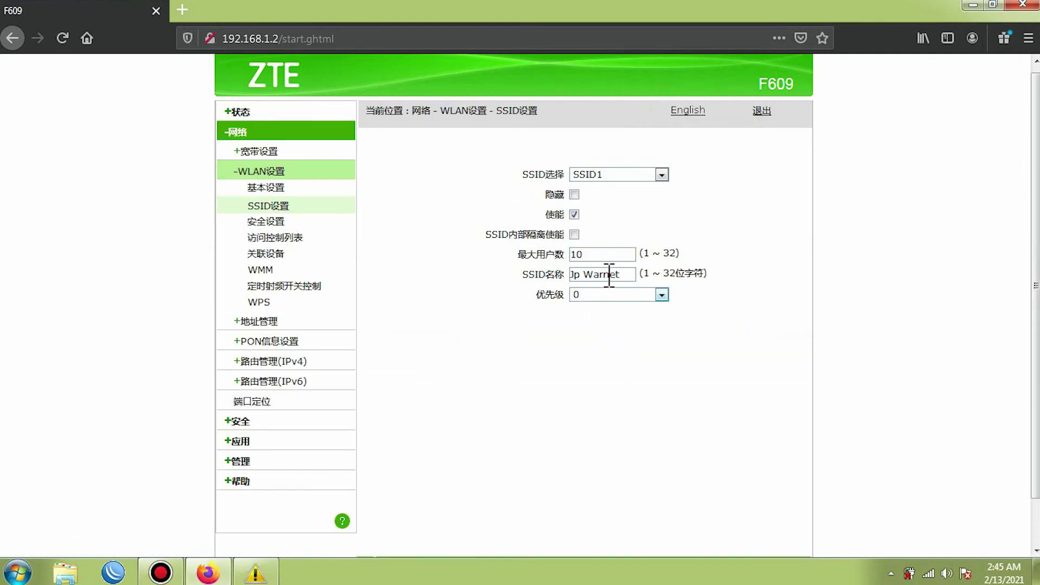
Switch the interface to English, enable SSID2 and rename it 'jp warnet 02'.
{"action": "left_click", "coordinate": [688, 111]}
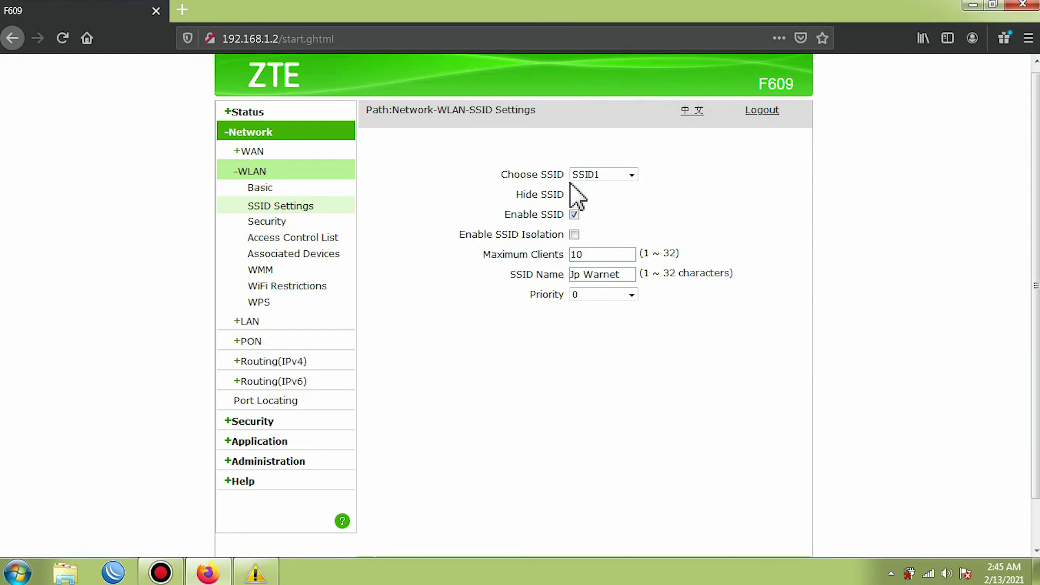
{"action": "left_click", "coordinate": [585, 174]}
{"action": "left_click", "coordinate": [589, 211]}
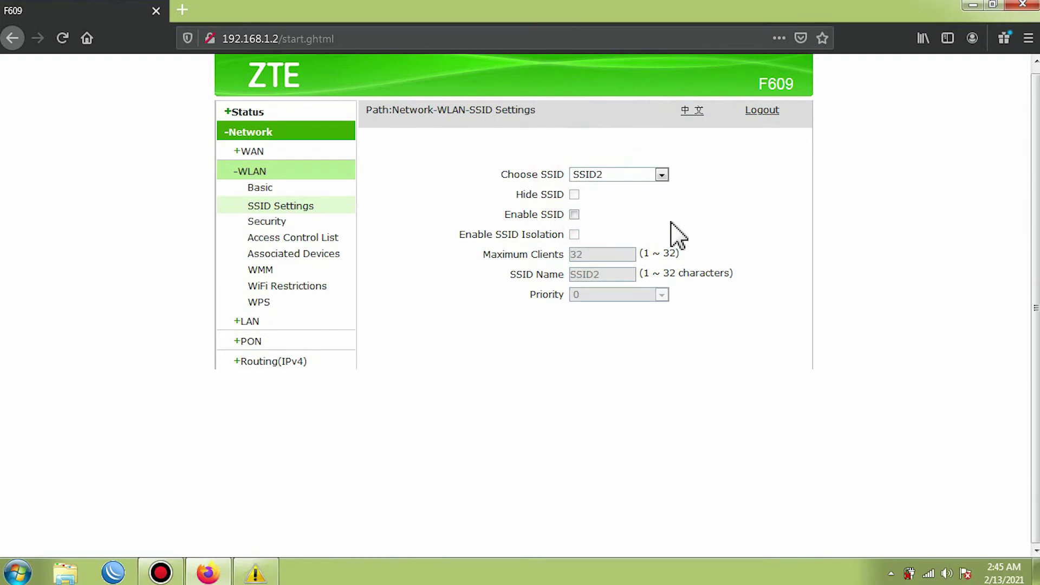
{"action": "left_click", "coordinate": [571, 215]}
{"action": "left_click", "coordinate": [573, 215]}
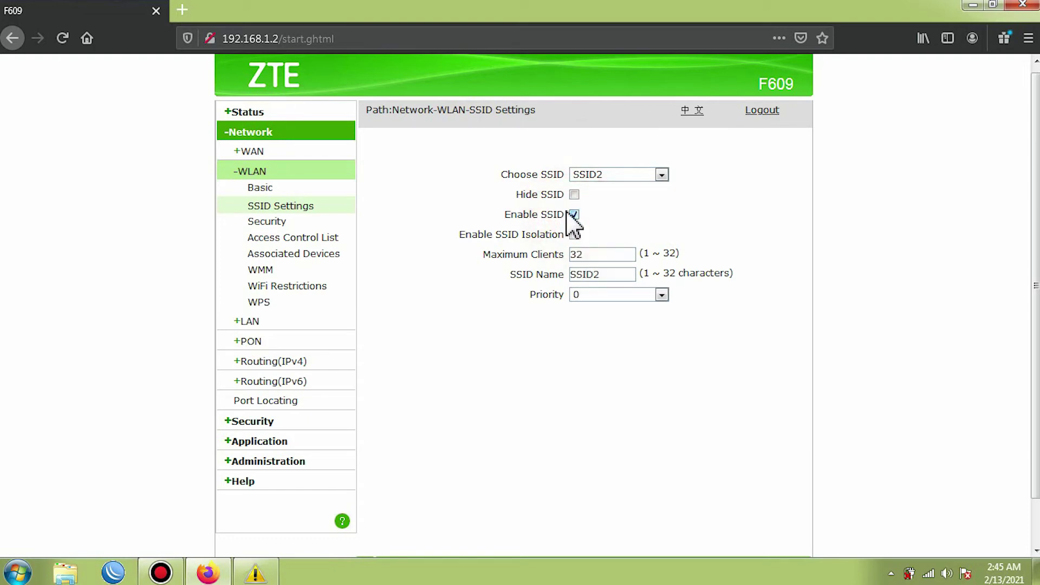
{"action": "double_click", "coordinate": [608, 274]}
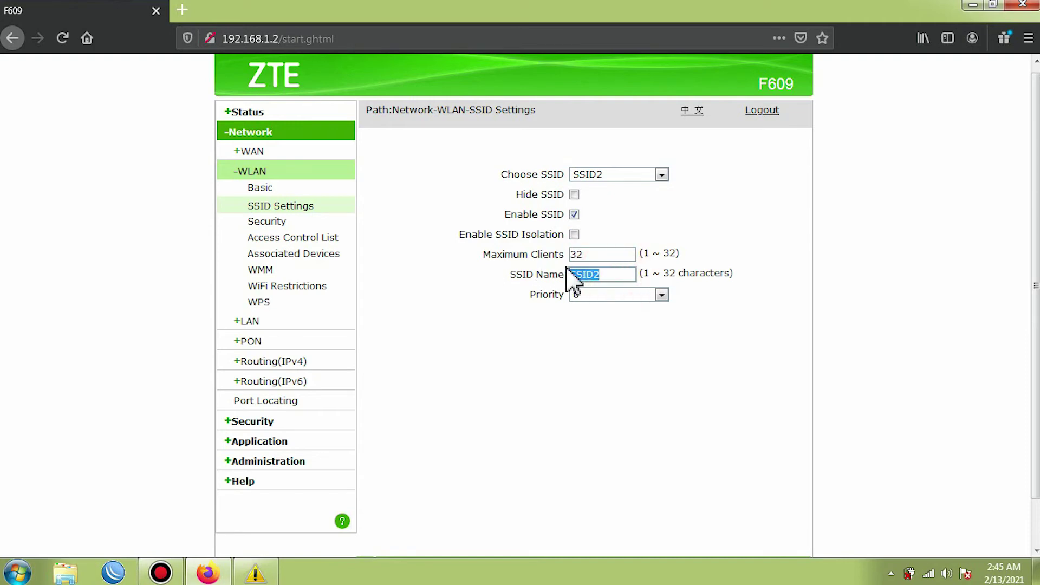
{"action": "type", "text": "j"}
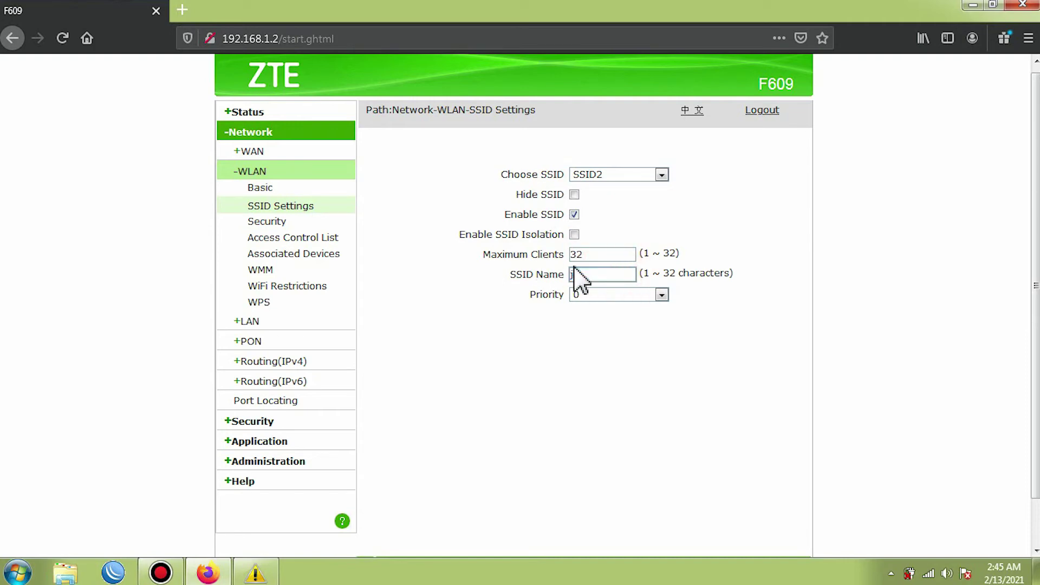
{"action": "type", "text": "awarnet 02"}
Set SSID2's Priority to 2 and submit its settings.
{"action": "left_click", "coordinate": [630, 296]}
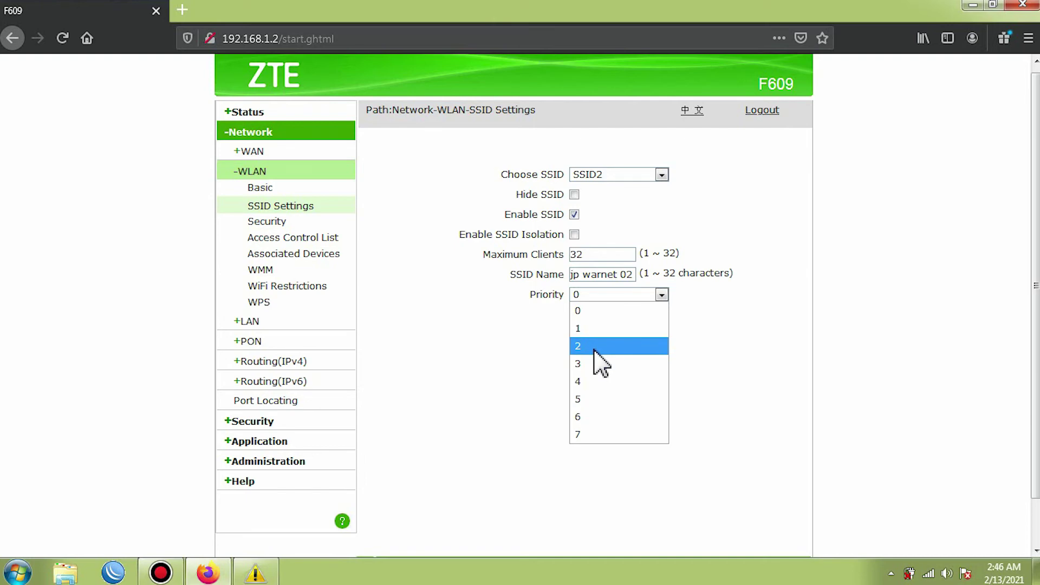
{"action": "left_click", "coordinate": [595, 346]}
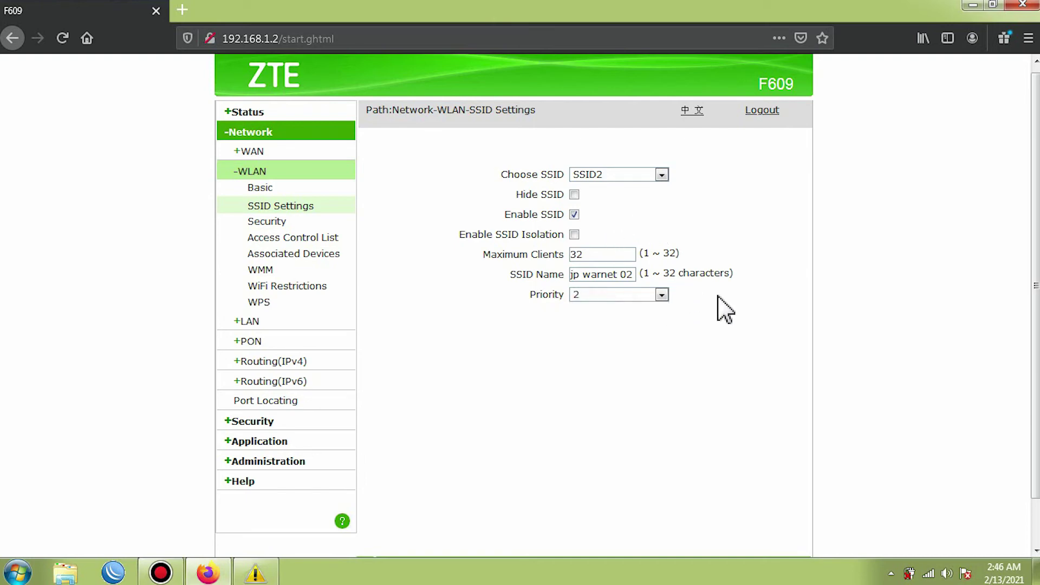
{"action": "scroll", "coordinate": [745, 493], "scroll_direction": "down", "scroll_amount": 2}
{"action": "left_click", "coordinate": [745, 518]}
Enable SSID3 and set its Priority to 5.
{"action": "left_click", "coordinate": [659, 175]}
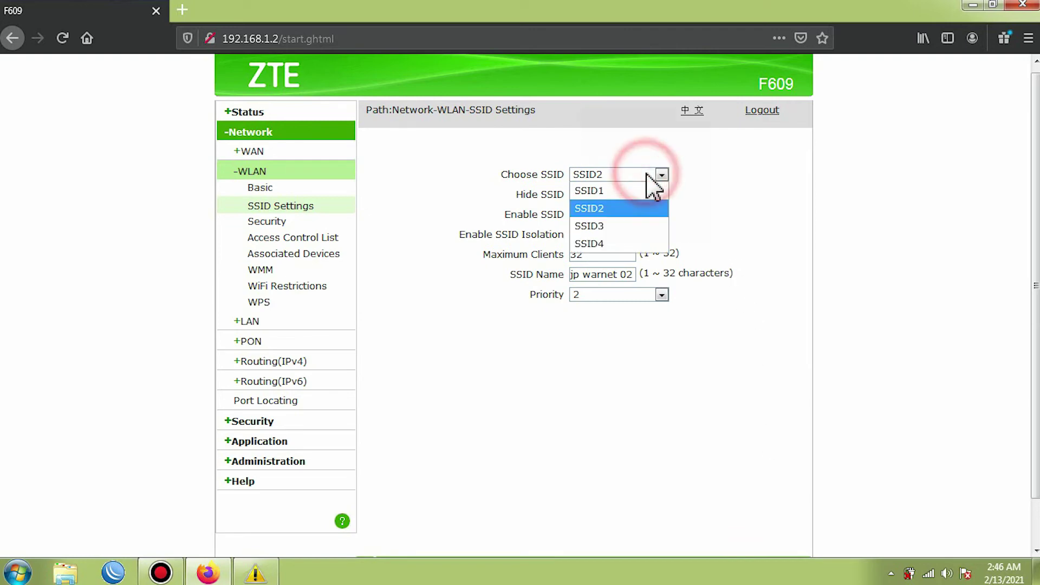
{"action": "left_click", "coordinate": [605, 226]}
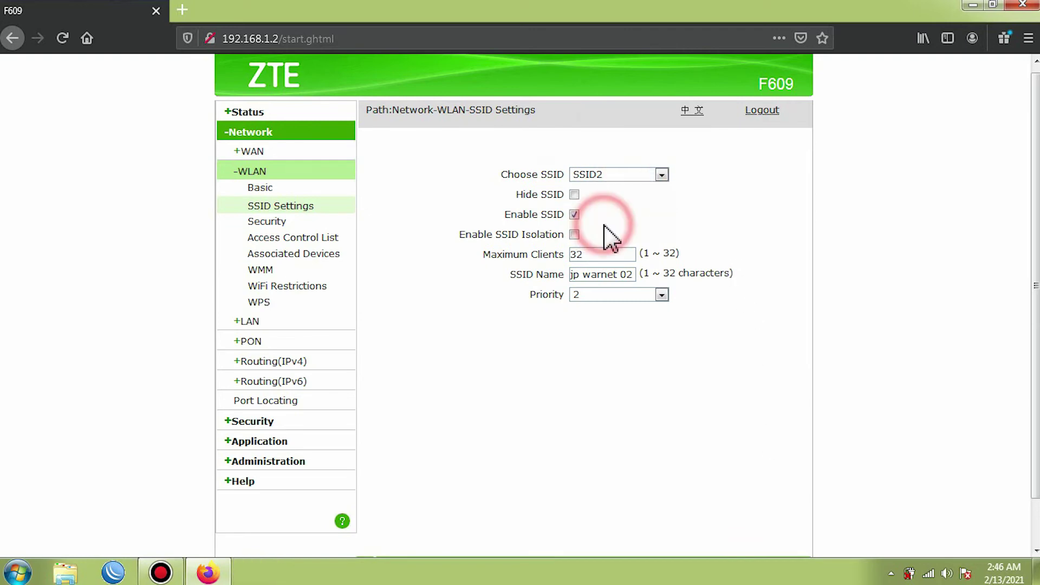
{"action": "left_click", "coordinate": [558, 214]}
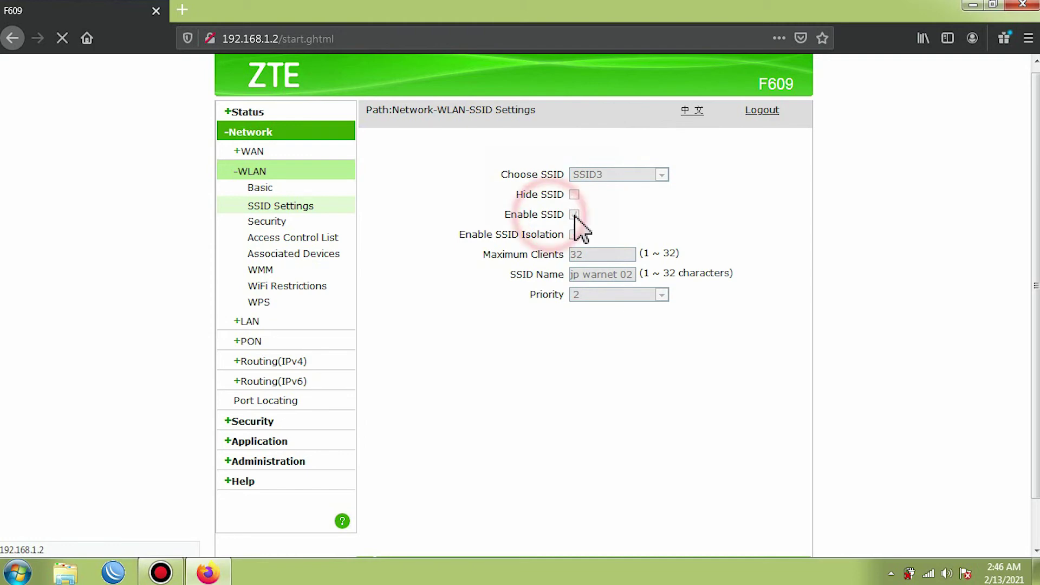
{"action": "left_click", "coordinate": [575, 214]}
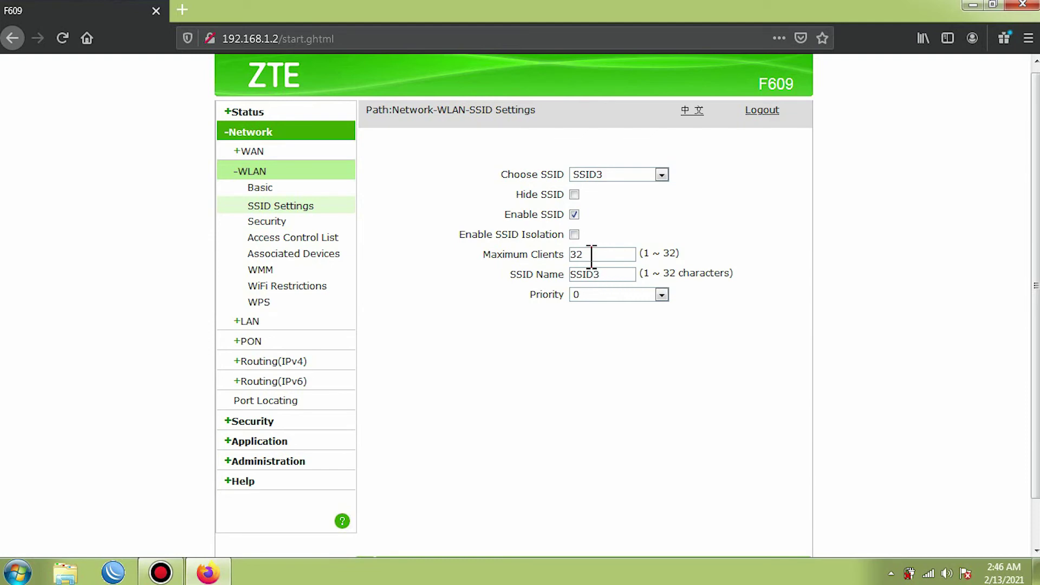
{"action": "left_click", "coordinate": [603, 295]}
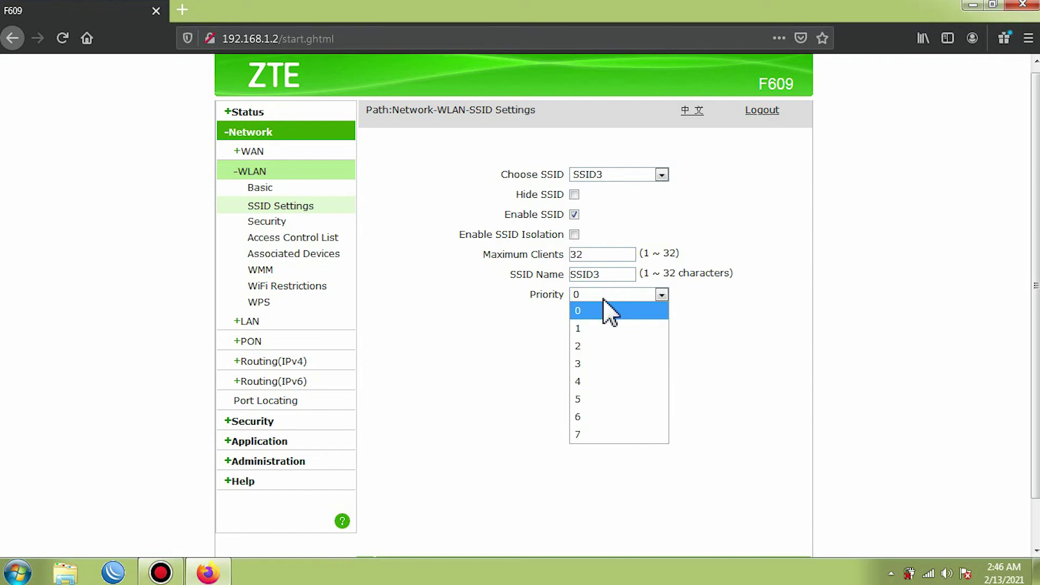
{"action": "left_click", "coordinate": [578, 399]}
Rename SSID3 to 'jpwarnet 03' and submit its settings.
{"action": "left_click_drag", "start_coordinate": [609, 274], "coordinate": [527, 274]}
{"action": "type", "text": "jpwarnet 03"}
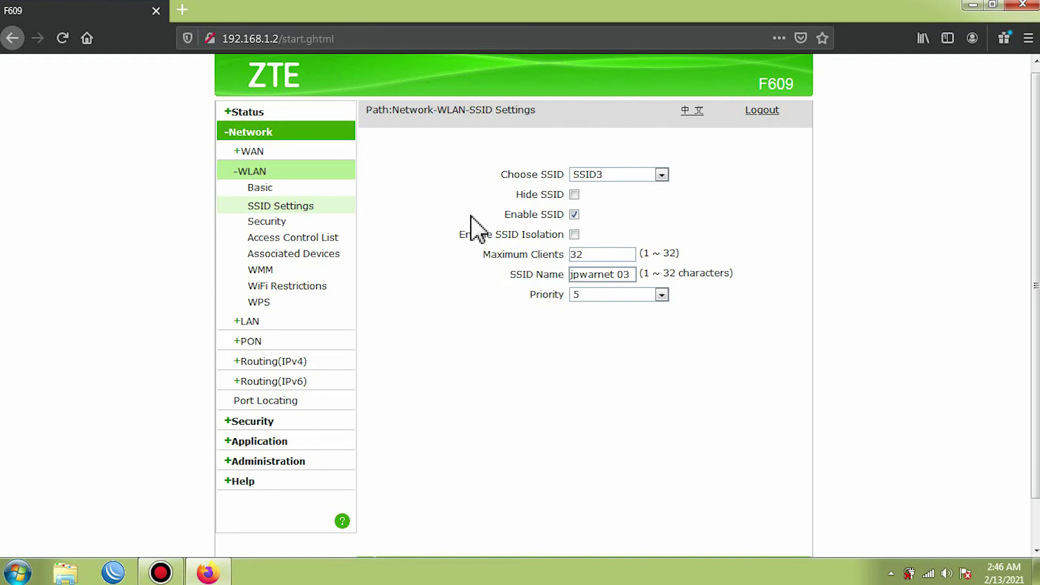
{"action": "scroll", "coordinate": [636, 320], "scroll_direction": "down", "scroll_amount": 1}
{"action": "left_click", "coordinate": [746, 519]}
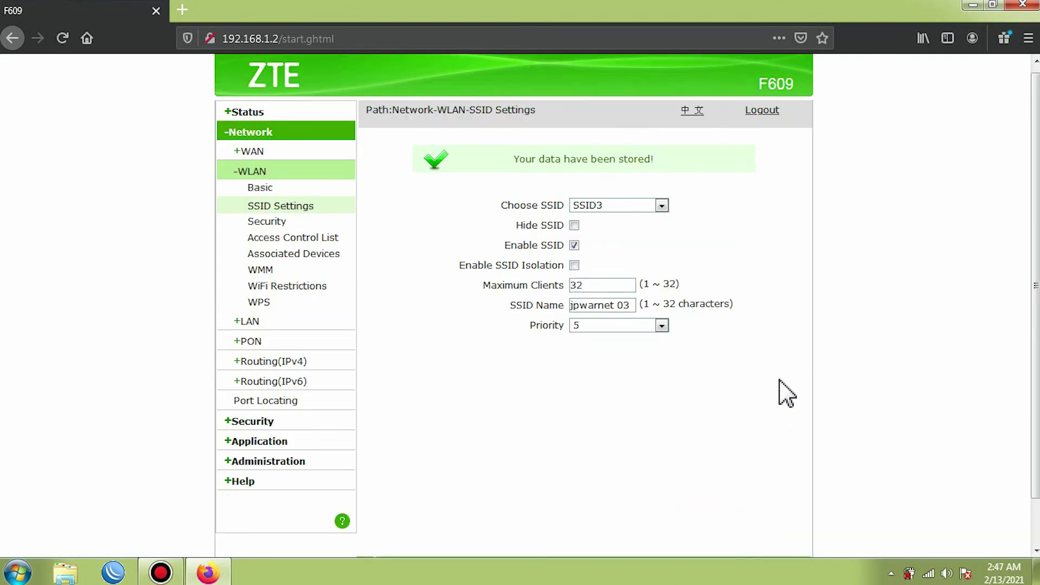
Enable SSID4 and rename it to 'jpwarnet 04'.
{"action": "left_click", "coordinate": [661, 175]}
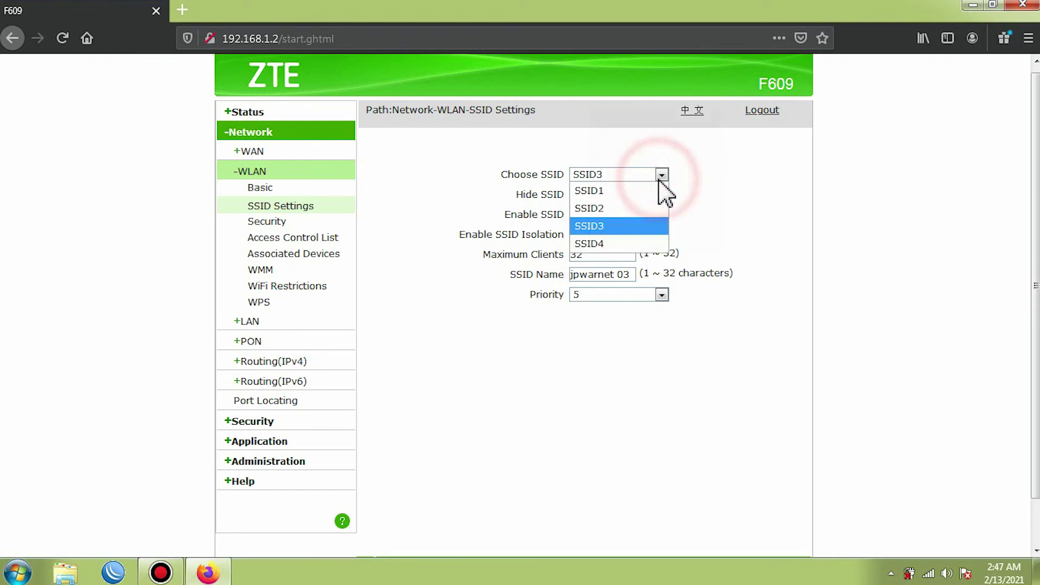
{"action": "left_click", "coordinate": [623, 241]}
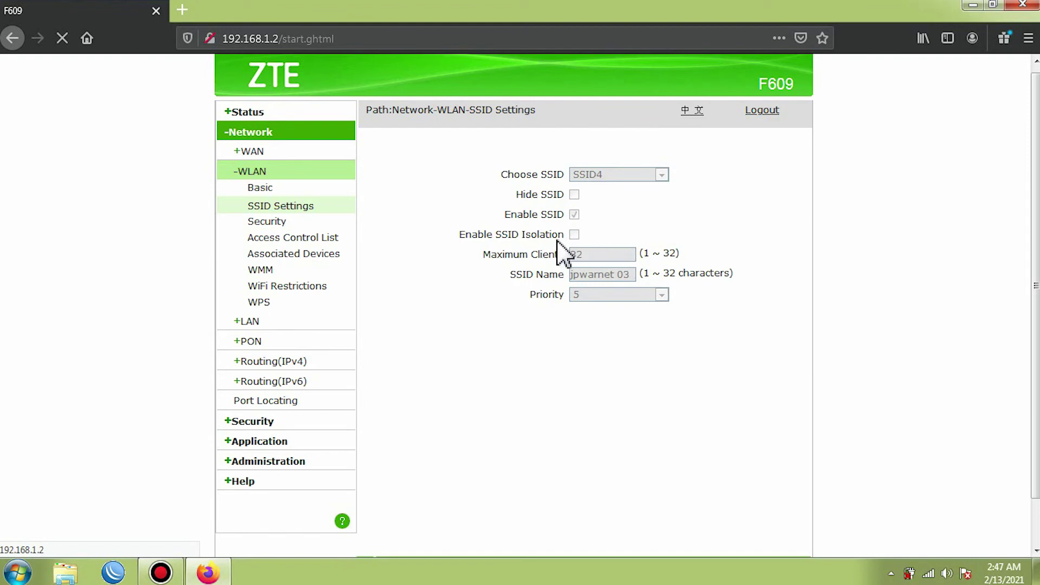
{"action": "scroll", "coordinate": [585, 247], "scroll_direction": "down", "scroll_amount": 2}
{"action": "scroll", "coordinate": [606, 247], "scroll_direction": "up", "scroll_amount": 2}
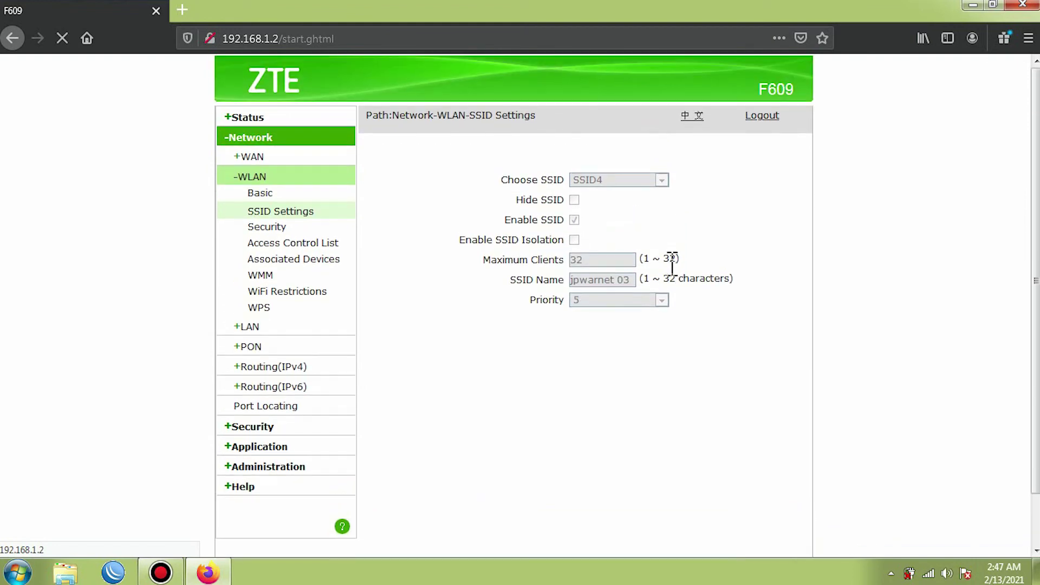
{"action": "left_click", "coordinate": [626, 183]}
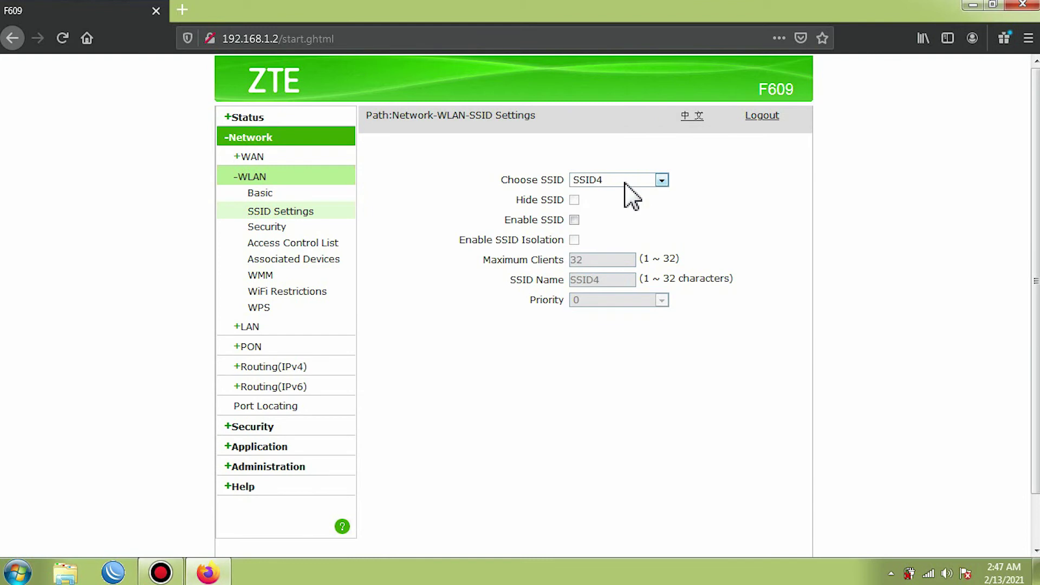
{"action": "left_click", "coordinate": [574, 220]}
{"action": "double_click", "coordinate": [617, 280]}
{"action": "type", "text": "jpwarnet 04"}
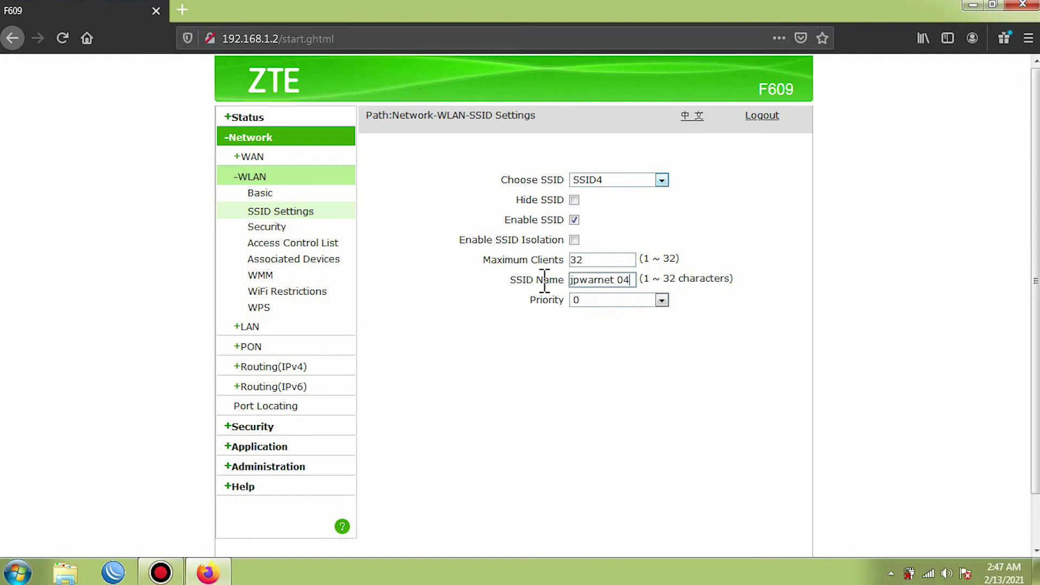
Set SSID4's priority to 7, submit it, and bring up the Windows Wi-Fi list.
{"action": "left_click", "coordinate": [618, 298]}
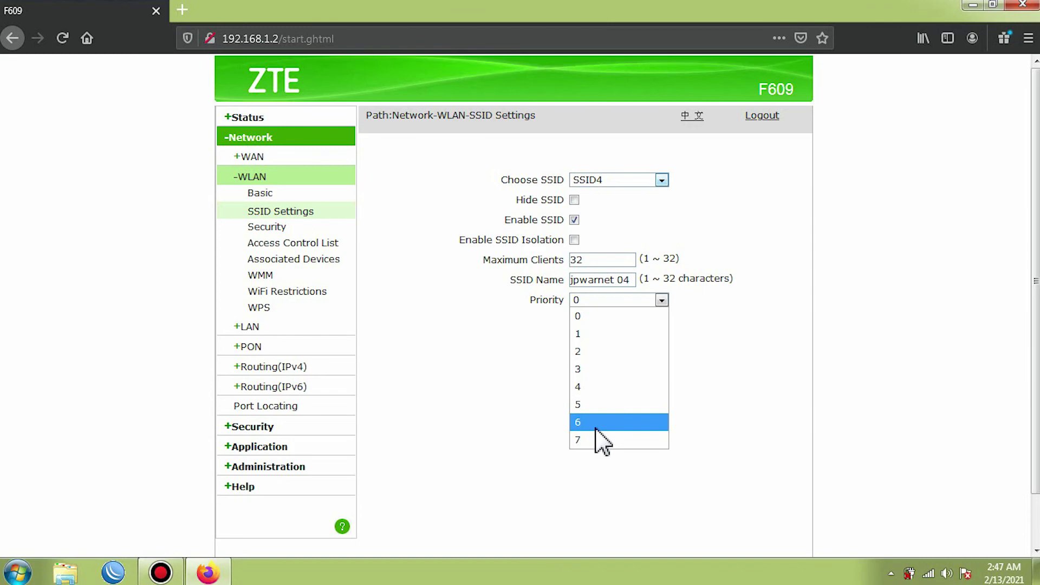
{"action": "left_click", "coordinate": [593, 445]}
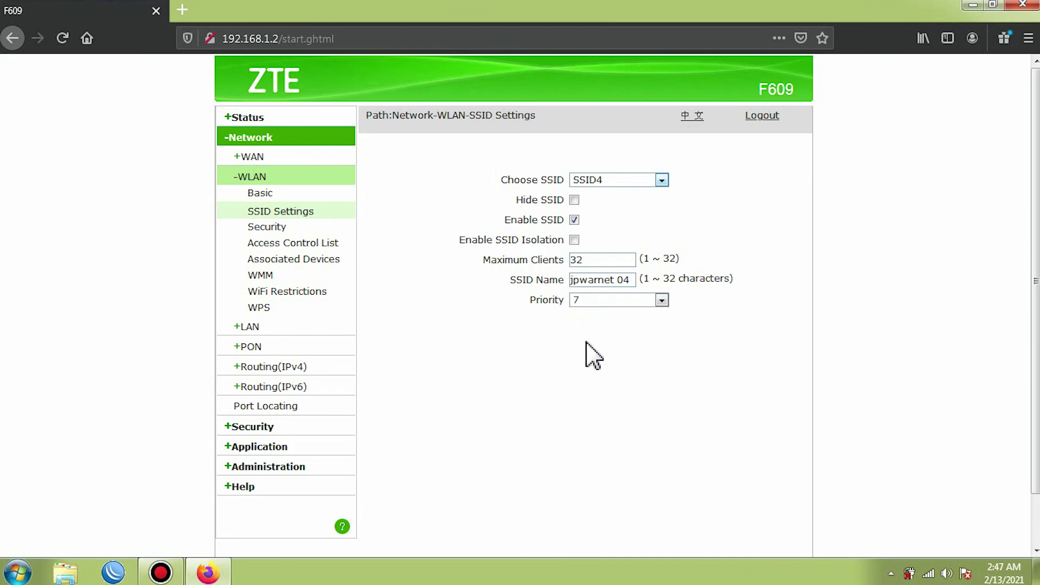
{"action": "scroll", "coordinate": [818, 528], "scroll_direction": "down", "scroll_amount": 1}
{"action": "left_click", "coordinate": [755, 518]}
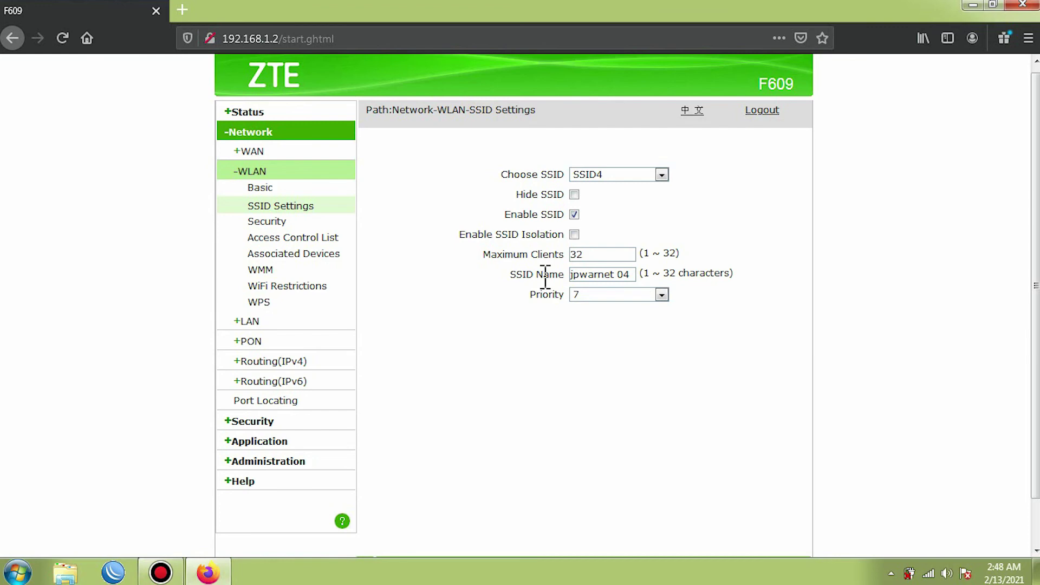
{"action": "left_click", "coordinate": [929, 573]}
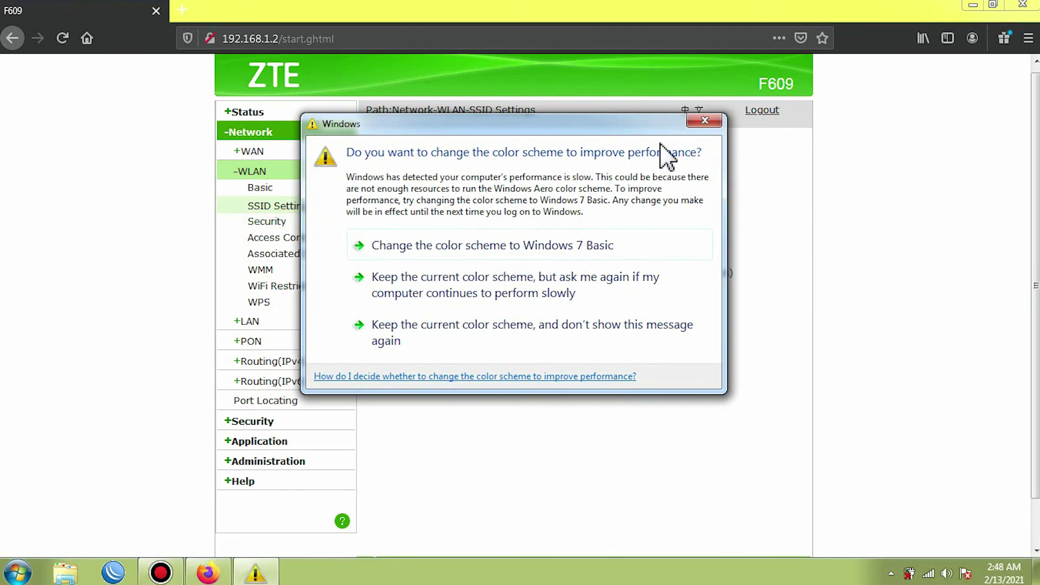
Dismiss the Windows colour-scheme prompt and go to WLAN > Security.
{"action": "left_click", "coordinate": [704, 120]}
{"action": "left_click", "coordinate": [274, 223]}
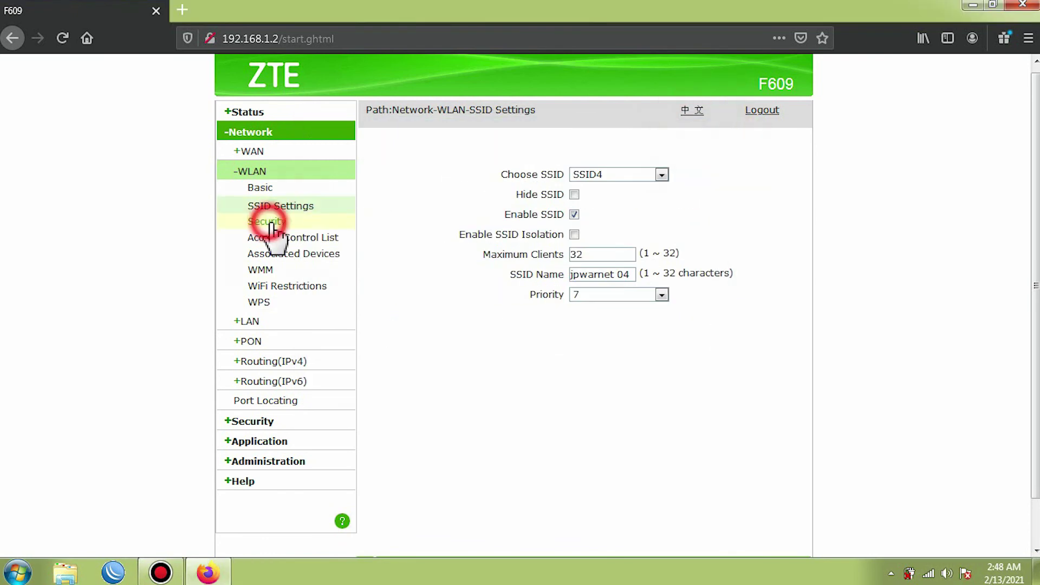
Select SSID2, show its passphrase, replace it with a new one, and submit.
{"action": "left_click", "coordinate": [656, 174]}
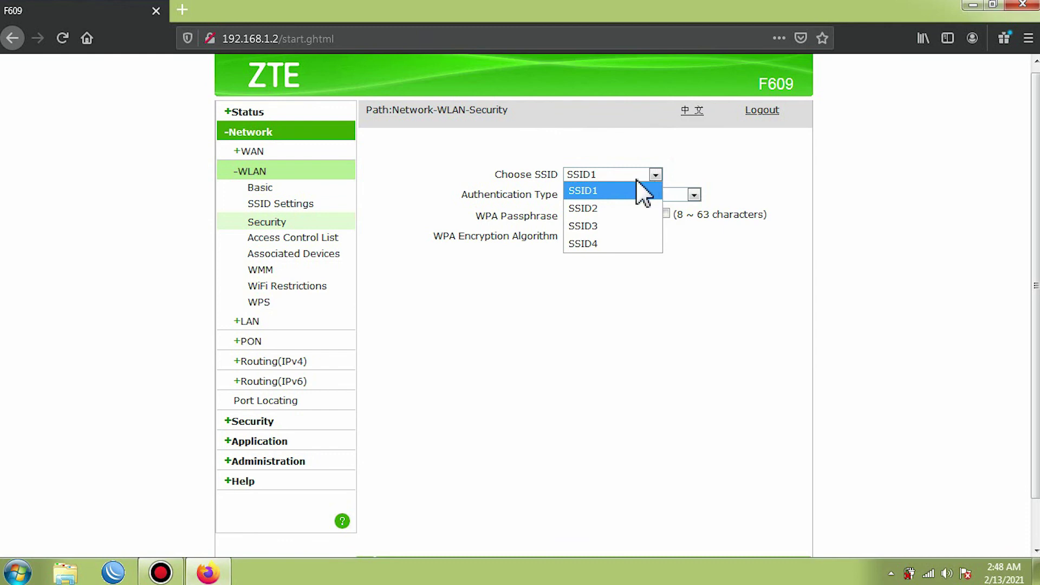
{"action": "left_click", "coordinate": [604, 213]}
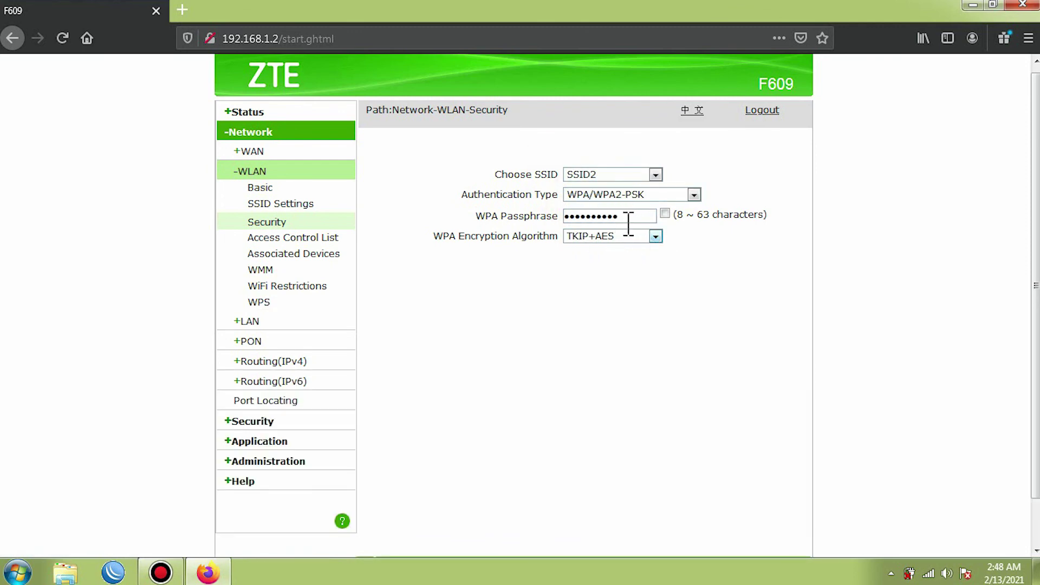
{"action": "left_click", "coordinate": [664, 213]}
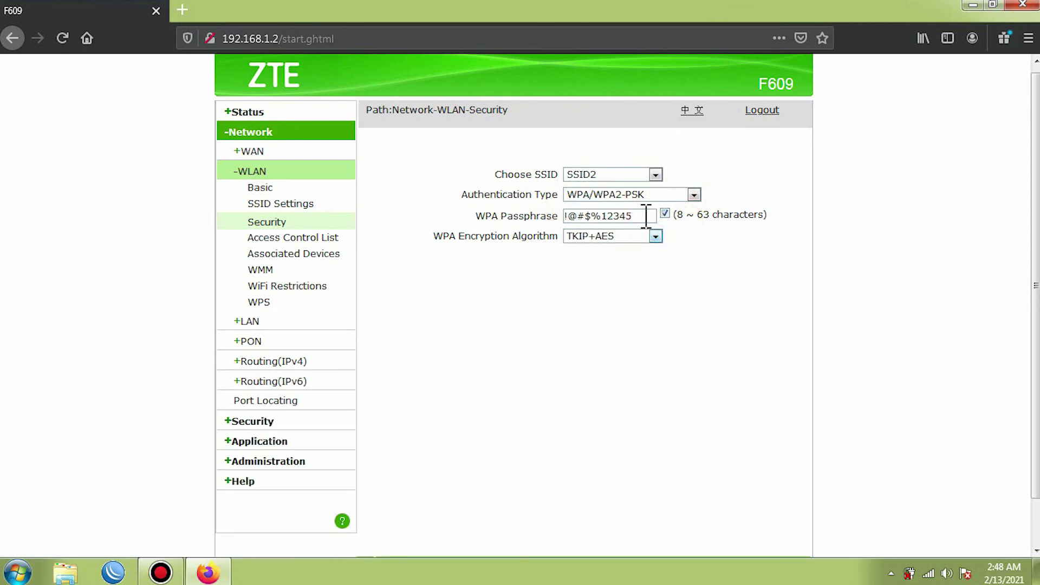
{"action": "left_click_drag", "start_coordinate": [644, 217], "coordinate": [499, 216]}
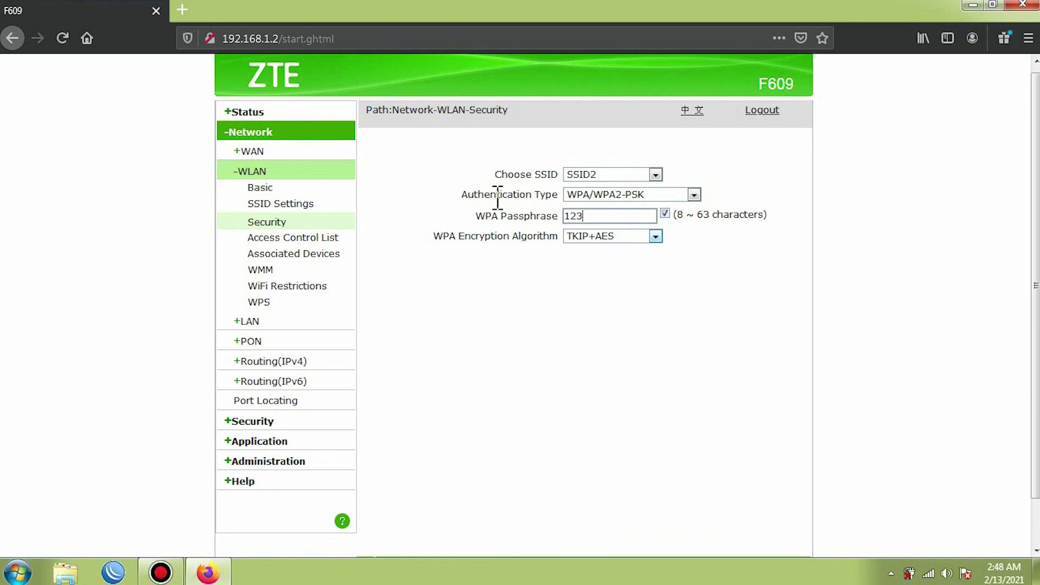
{"action": "scroll", "coordinate": [504, 243], "scroll_direction": "down", "scroll_amount": 2}
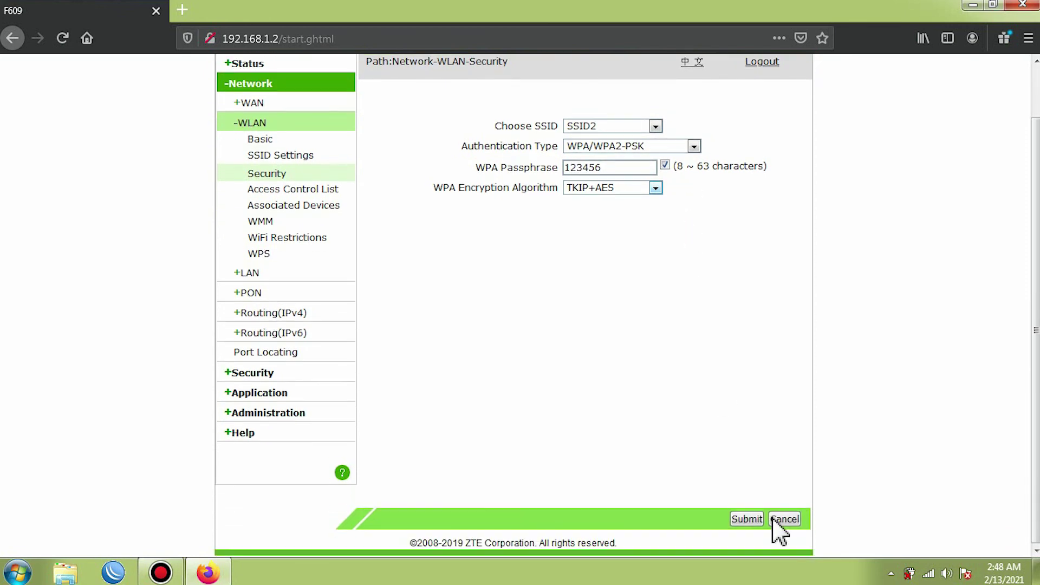
{"action": "left_click", "coordinate": [753, 519]}
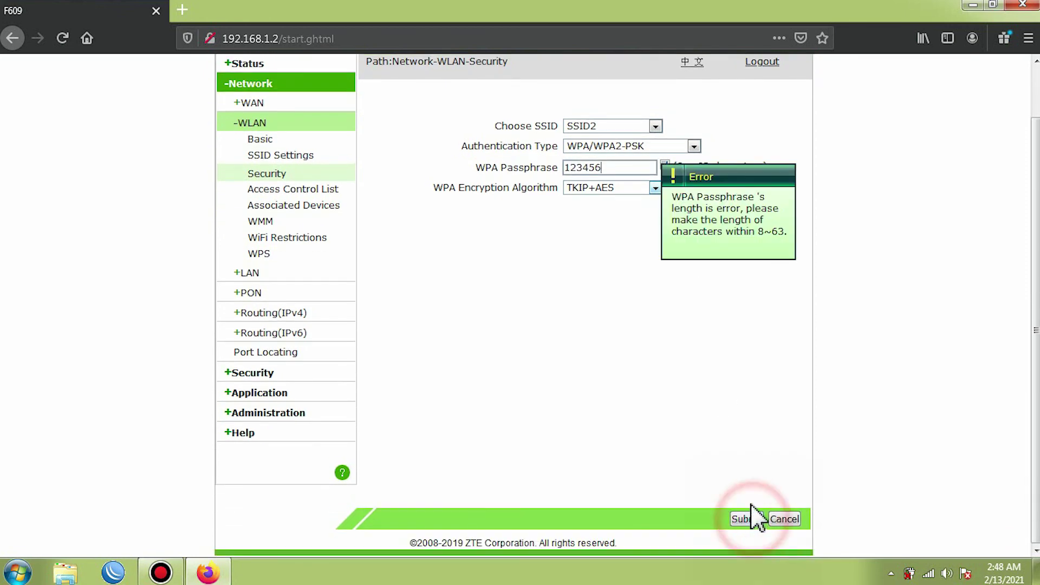
Lengthen SSID2's passphrase to eight characters, confirm the weak-password warning, and decline browser saving.
{"action": "left_click", "coordinate": [628, 166]}
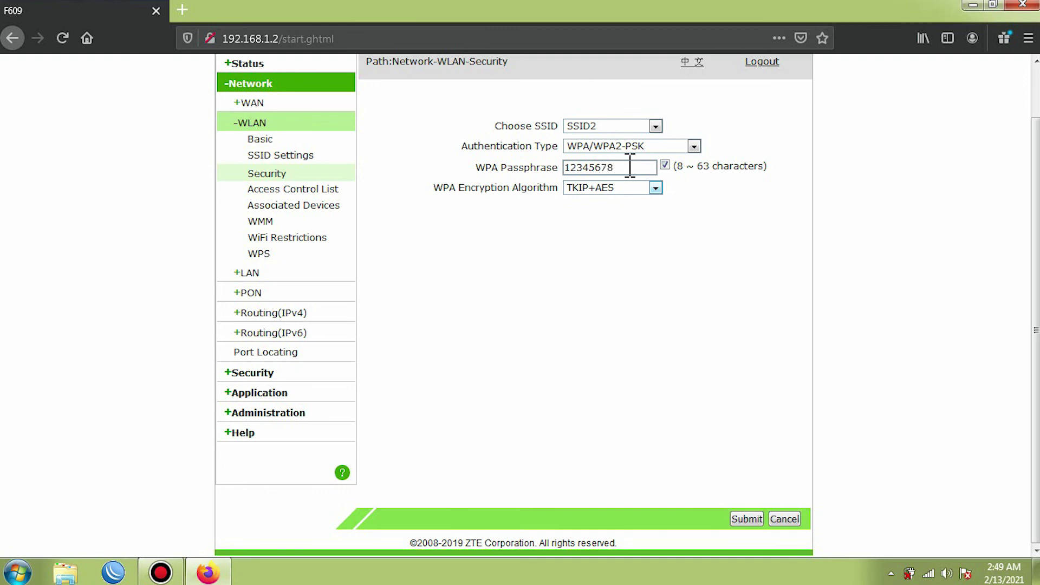
{"action": "left_click", "coordinate": [746, 519]}
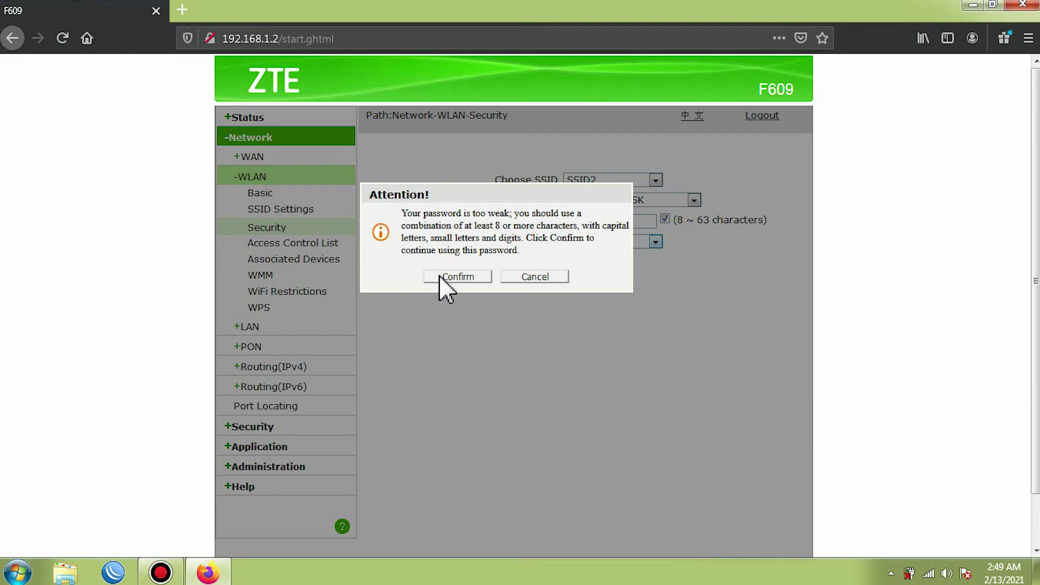
{"action": "left_click", "coordinate": [440, 276]}
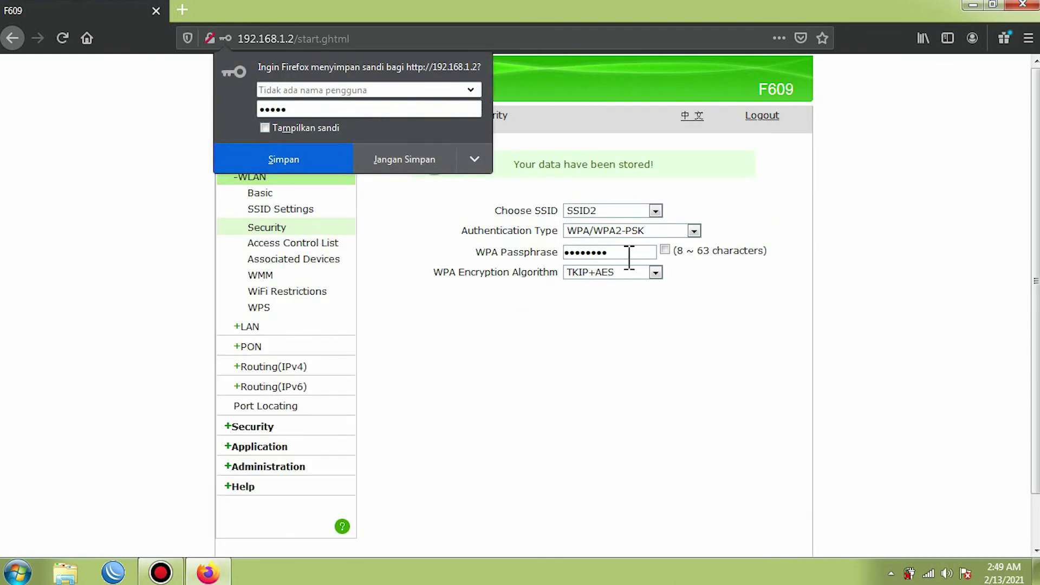
{"action": "left_click", "coordinate": [444, 157]}
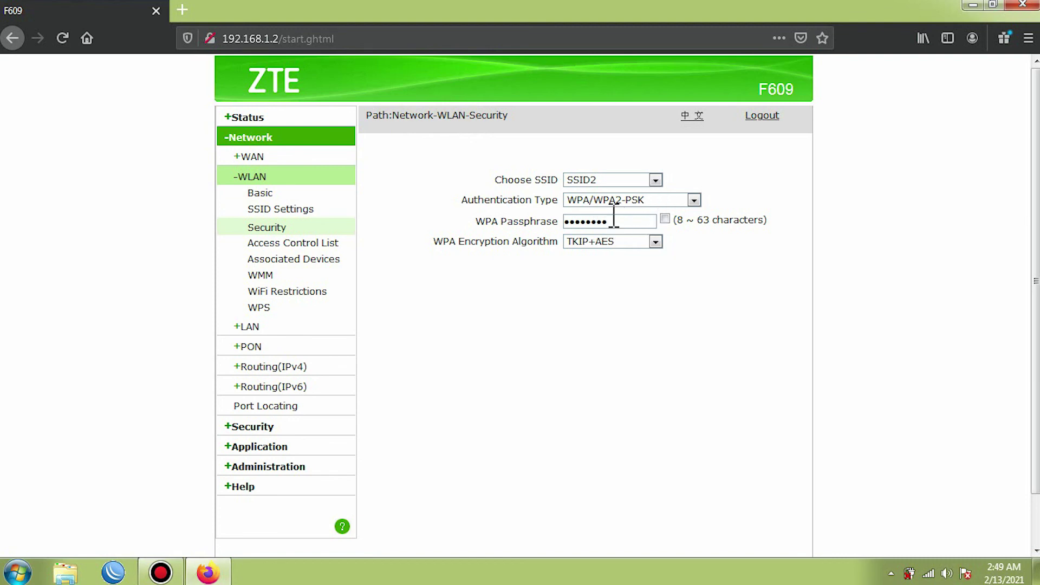
Select SSID3, show its passphrase, and replace it with a new eight-character one.
{"action": "left_click", "coordinate": [654, 179]}
{"action": "left_click", "coordinate": [610, 232]}
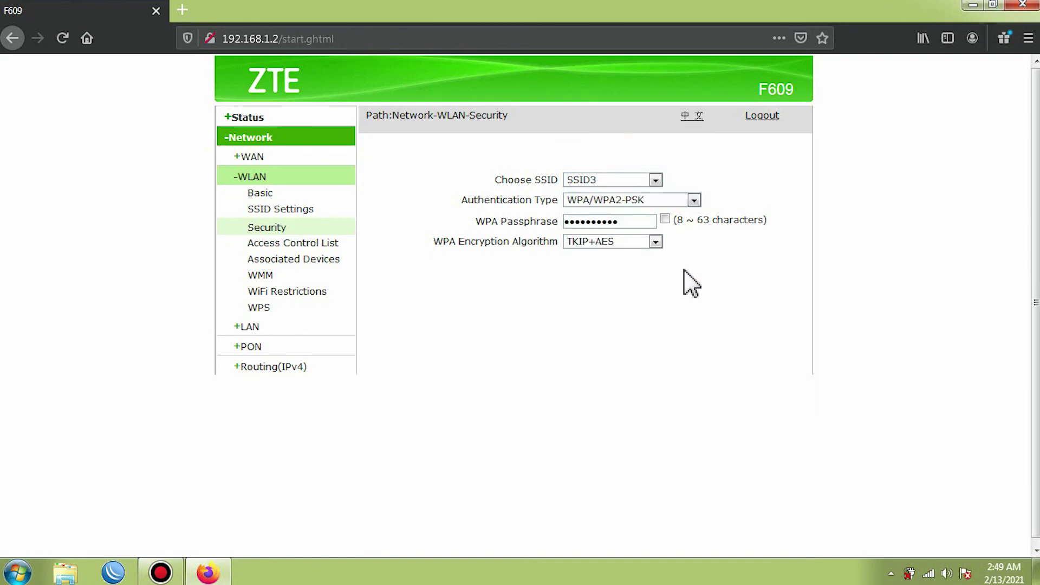
{"action": "left_click", "coordinate": [665, 220]}
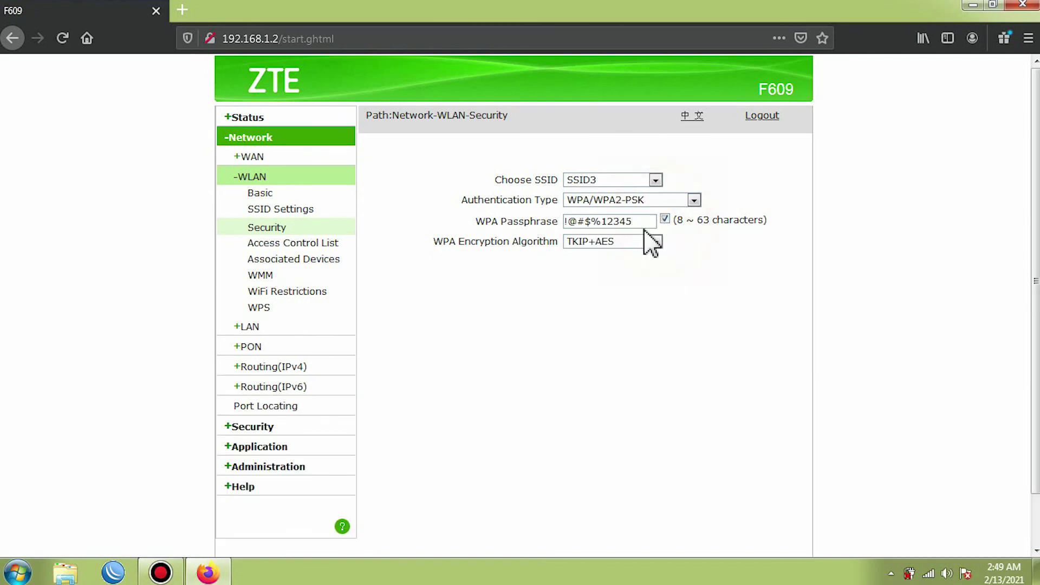
{"action": "left_click_drag", "start_coordinate": [641, 222], "coordinate": [528, 213]}
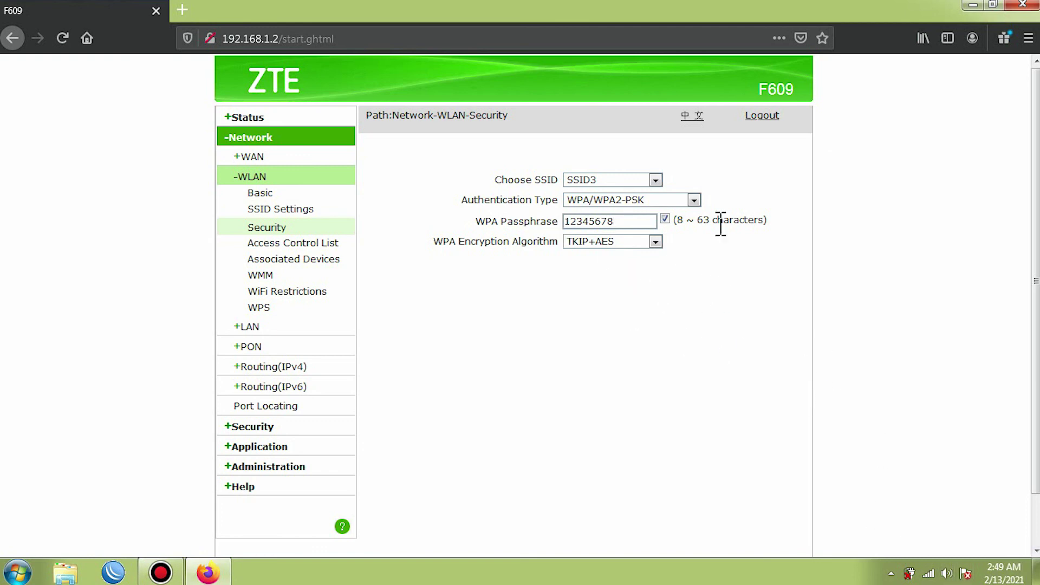
Check the Windows Wi-Fi list, then return to WLAN SSID Settings without saving the browser password.
{"action": "left_click", "coordinate": [929, 573]}
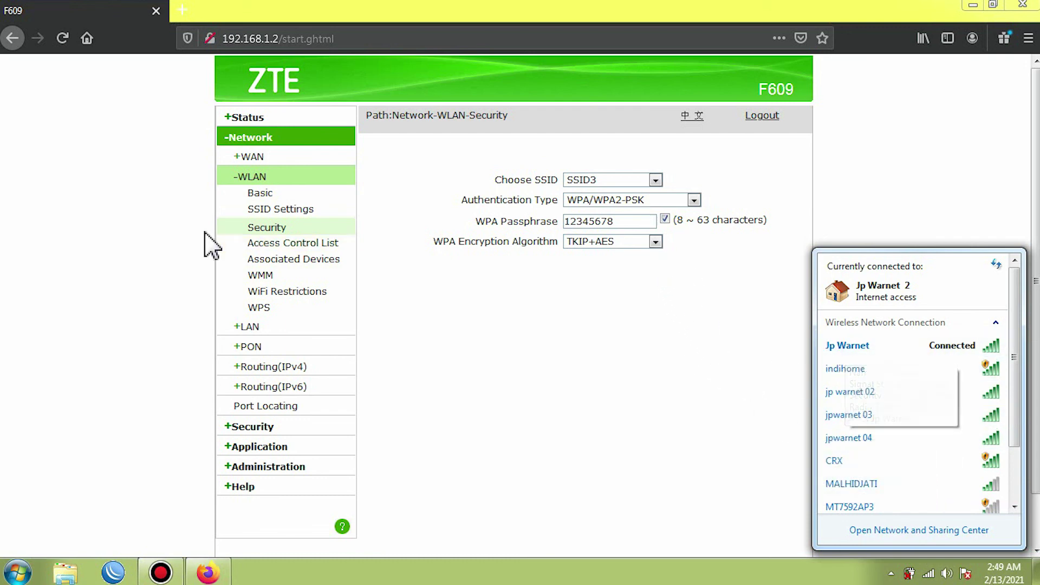
{"action": "left_click", "coordinate": [288, 211]}
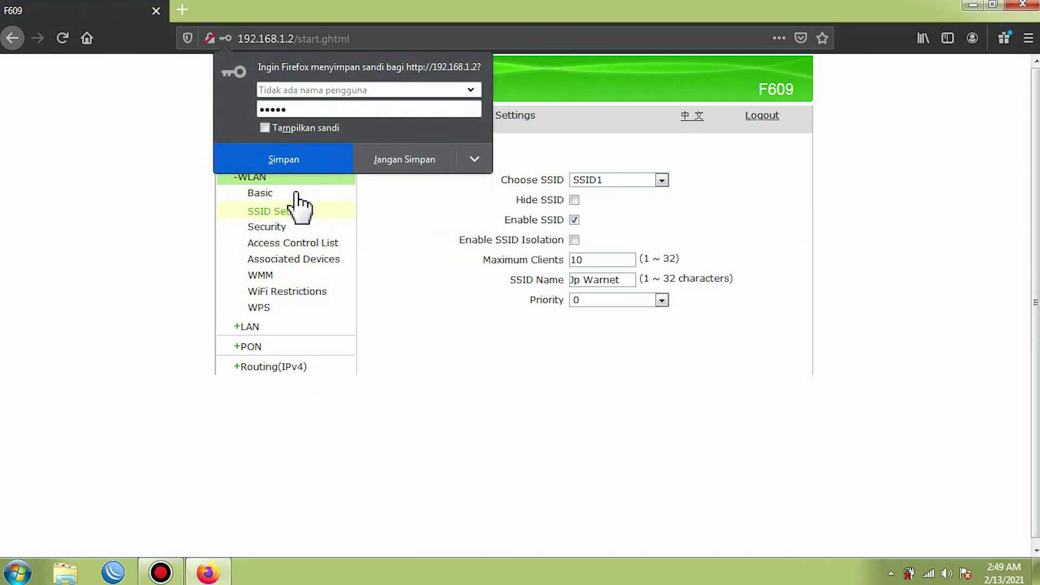
{"action": "left_click", "coordinate": [375, 157]}
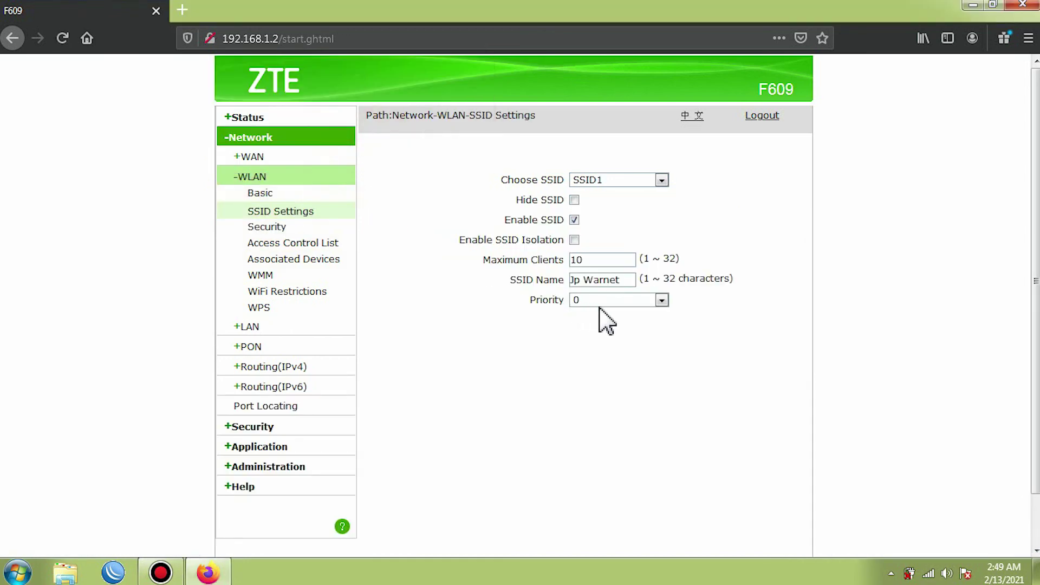